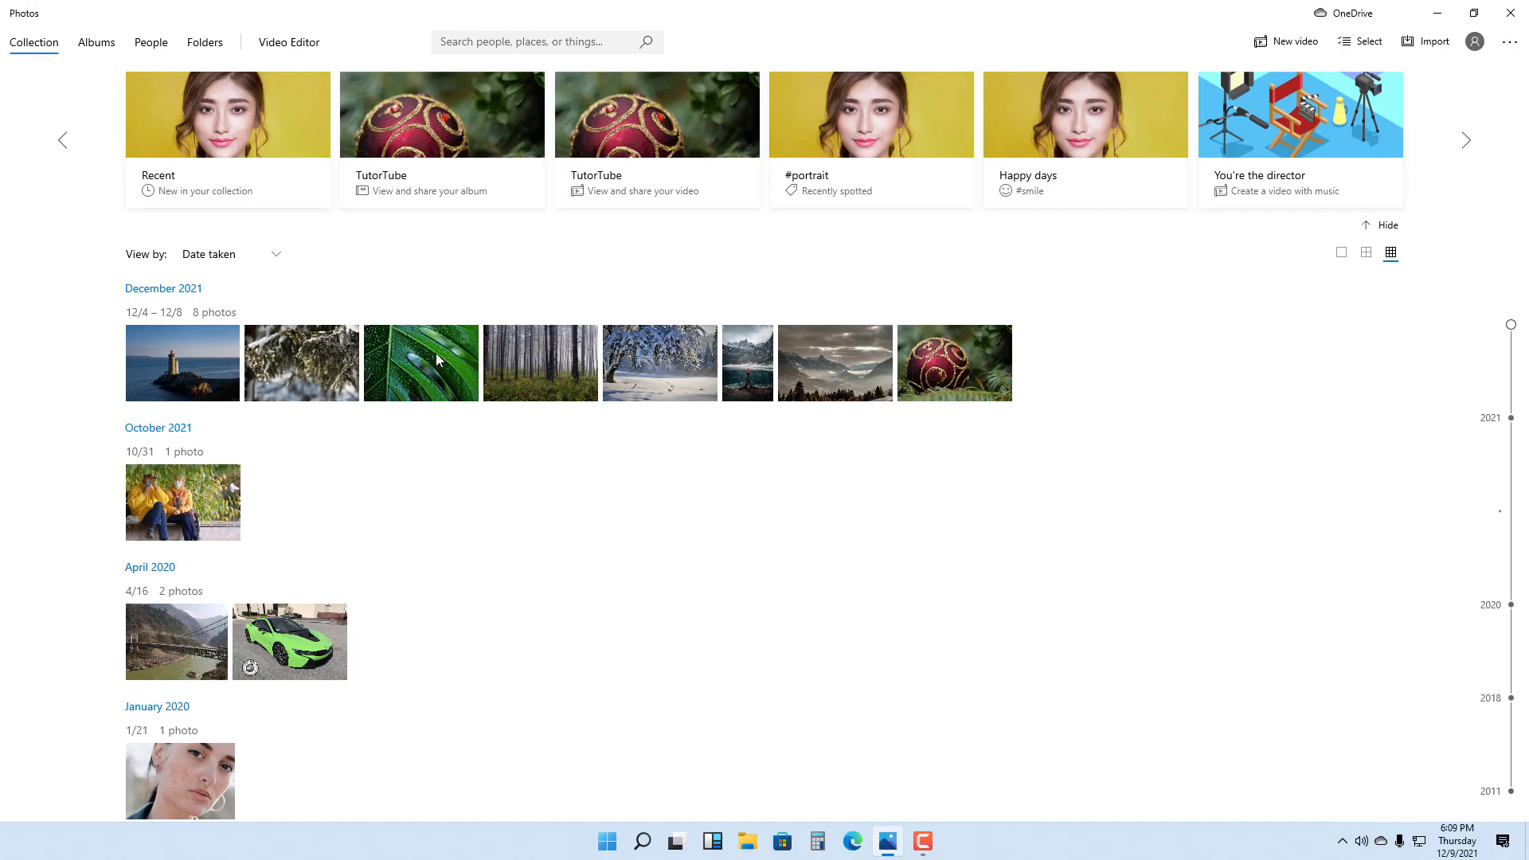
Open the lighthouse photo from the December 2021 group and rotate it through a full turn in quarter turns.
click(191, 381)
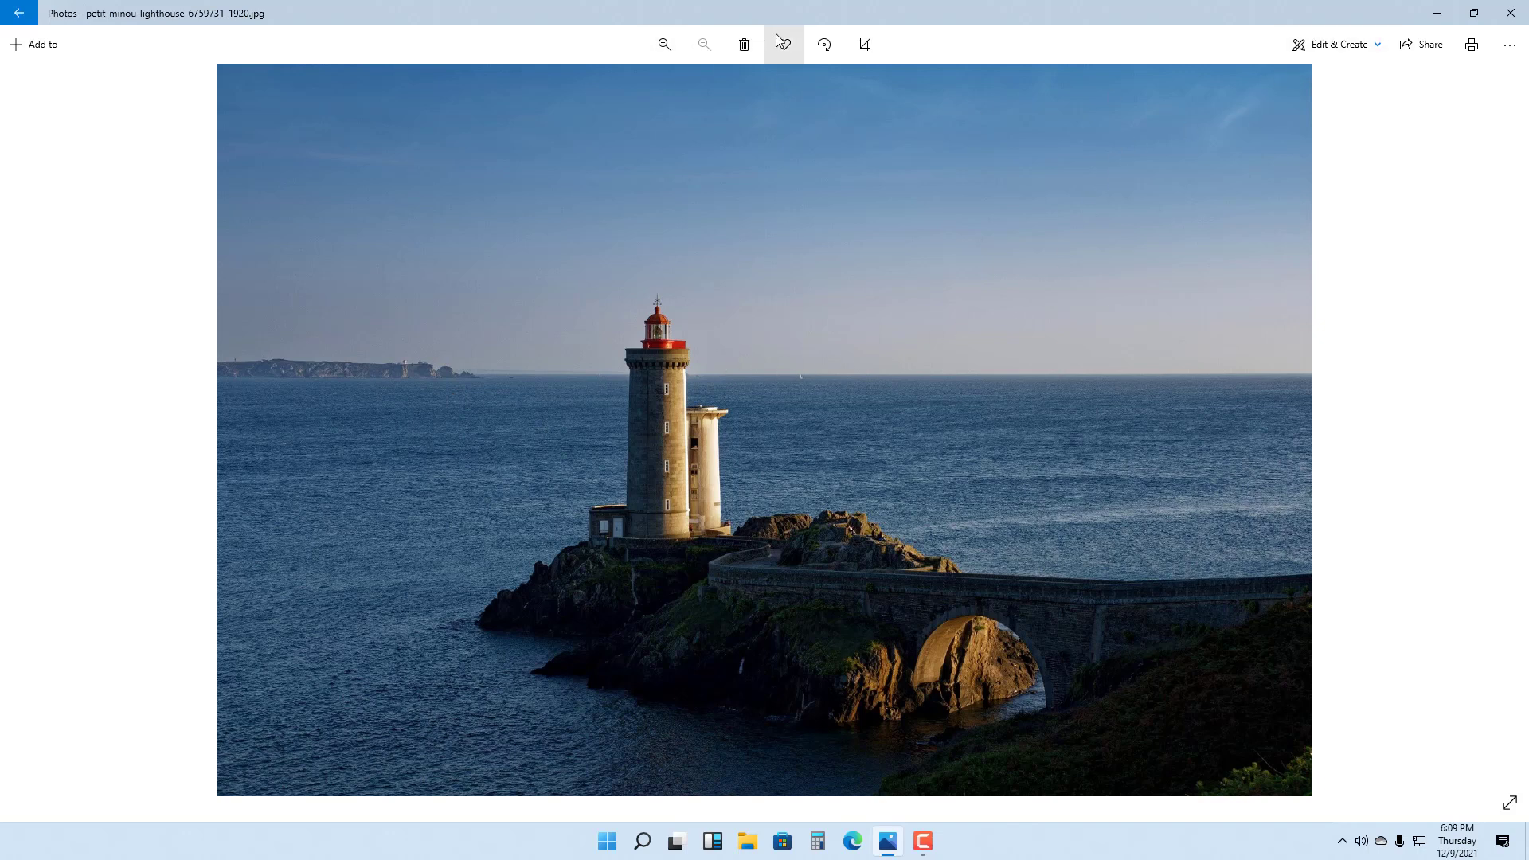
click(824, 46)
click(823, 46)
click(823, 46)
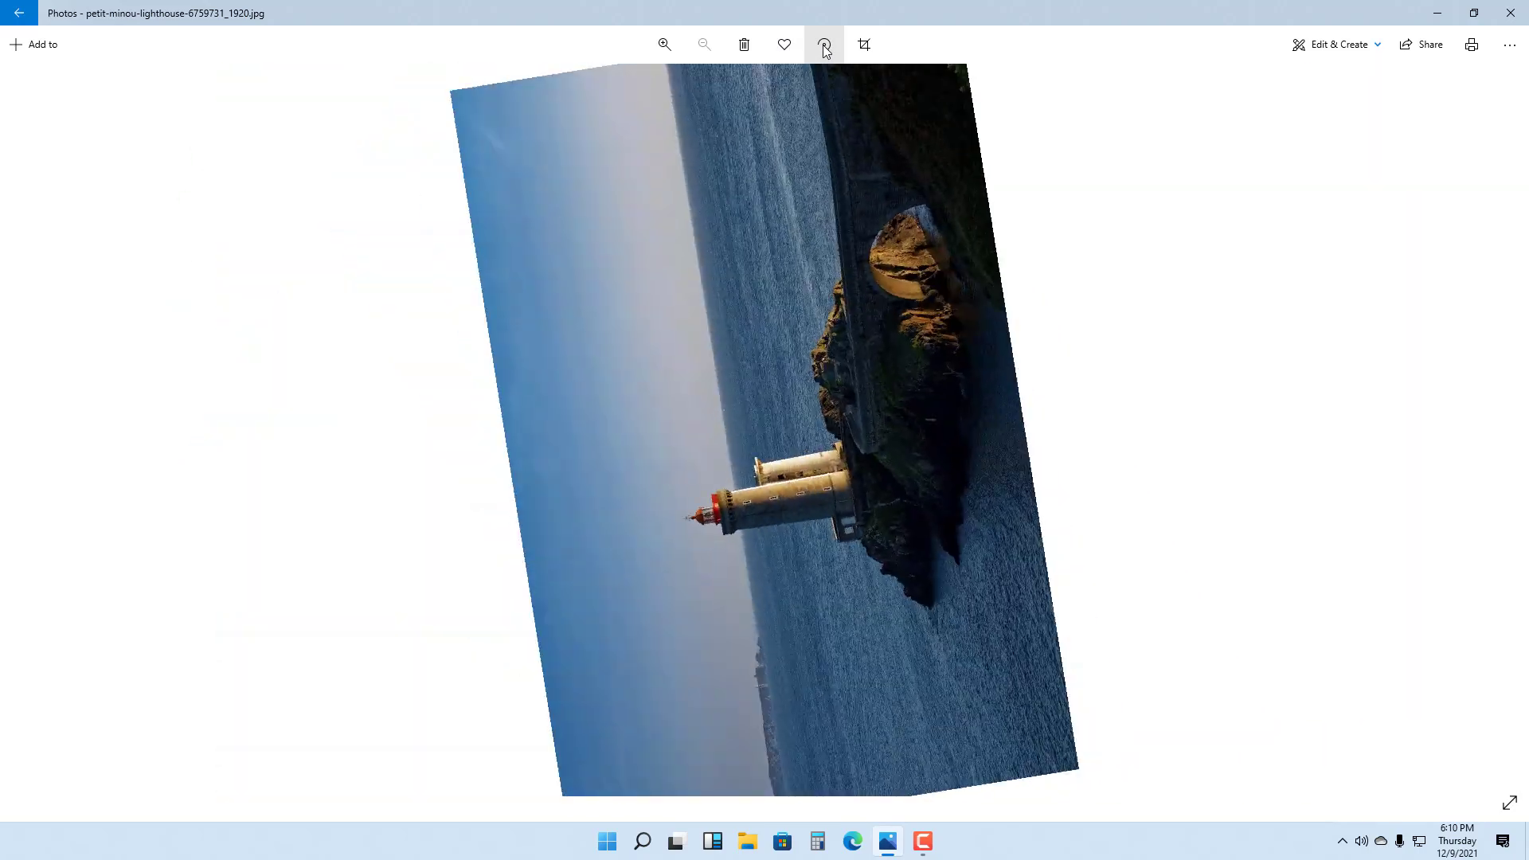
click(825, 45)
click(866, 46)
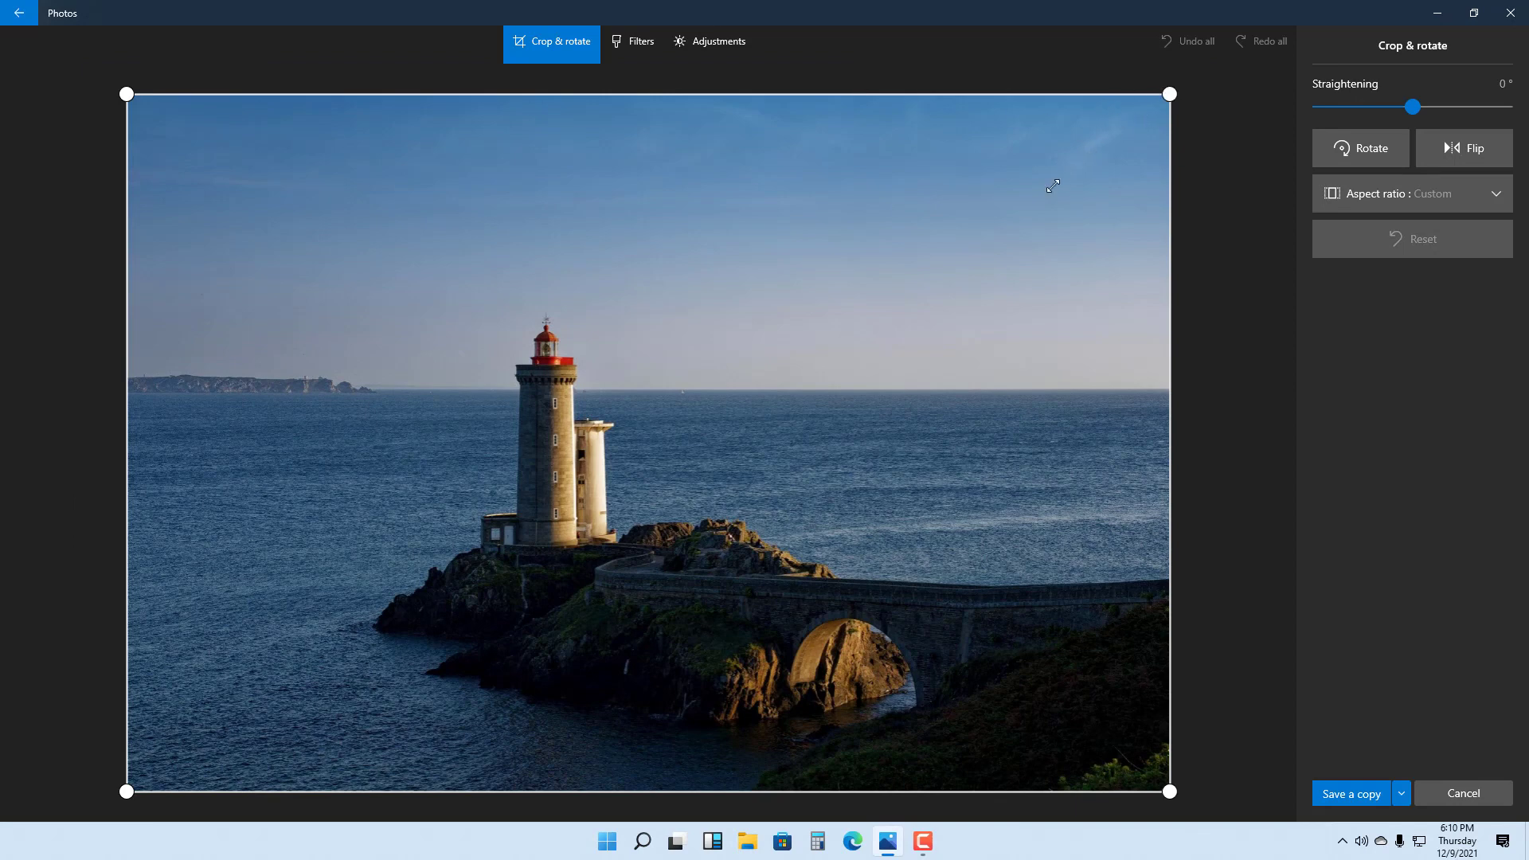
drag(1053, 185, 1034, 202)
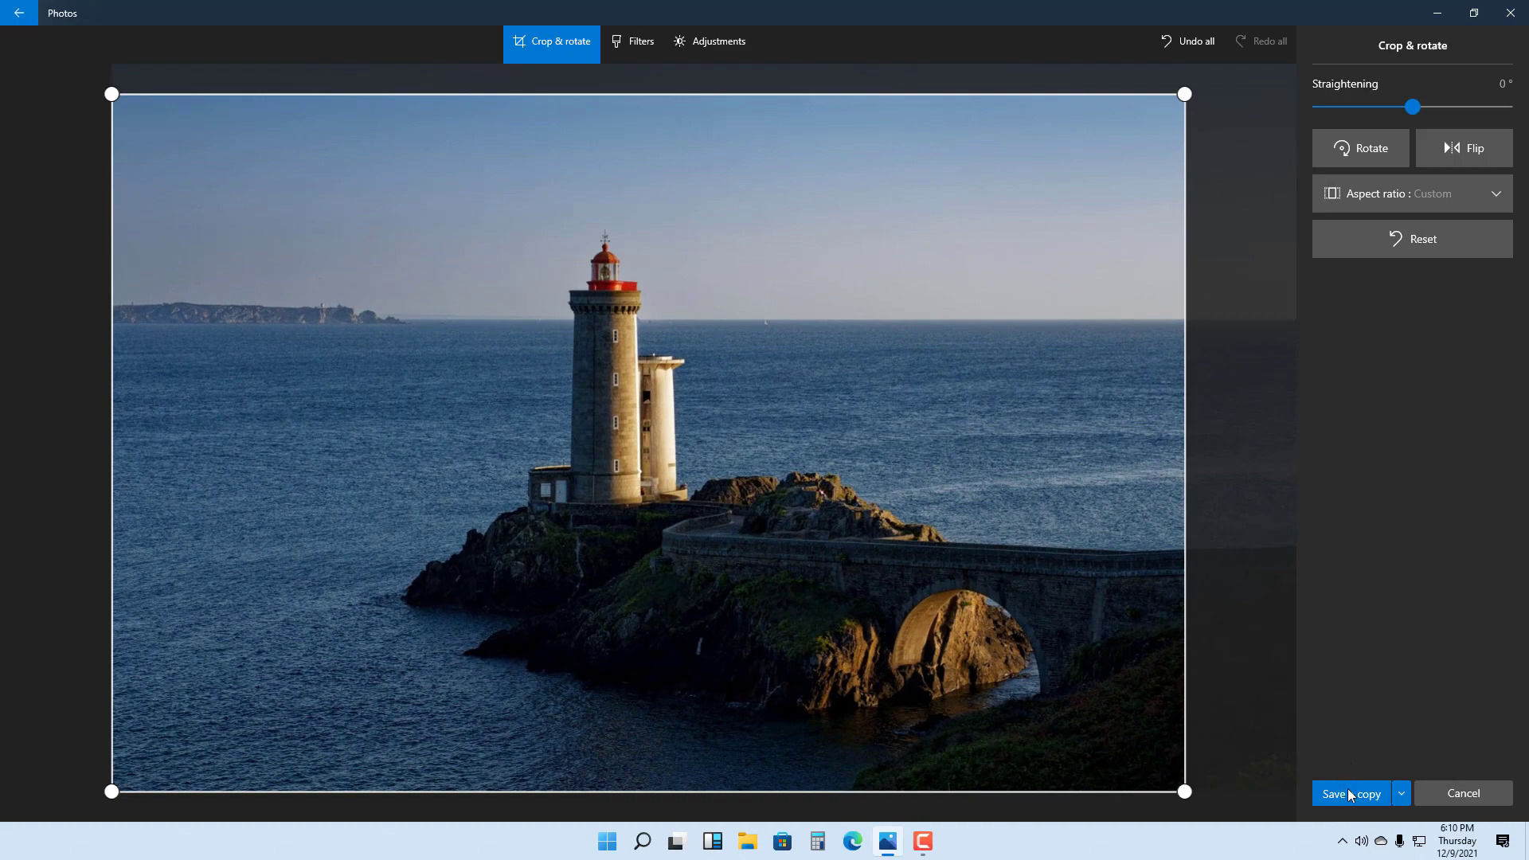
click(29, 23)
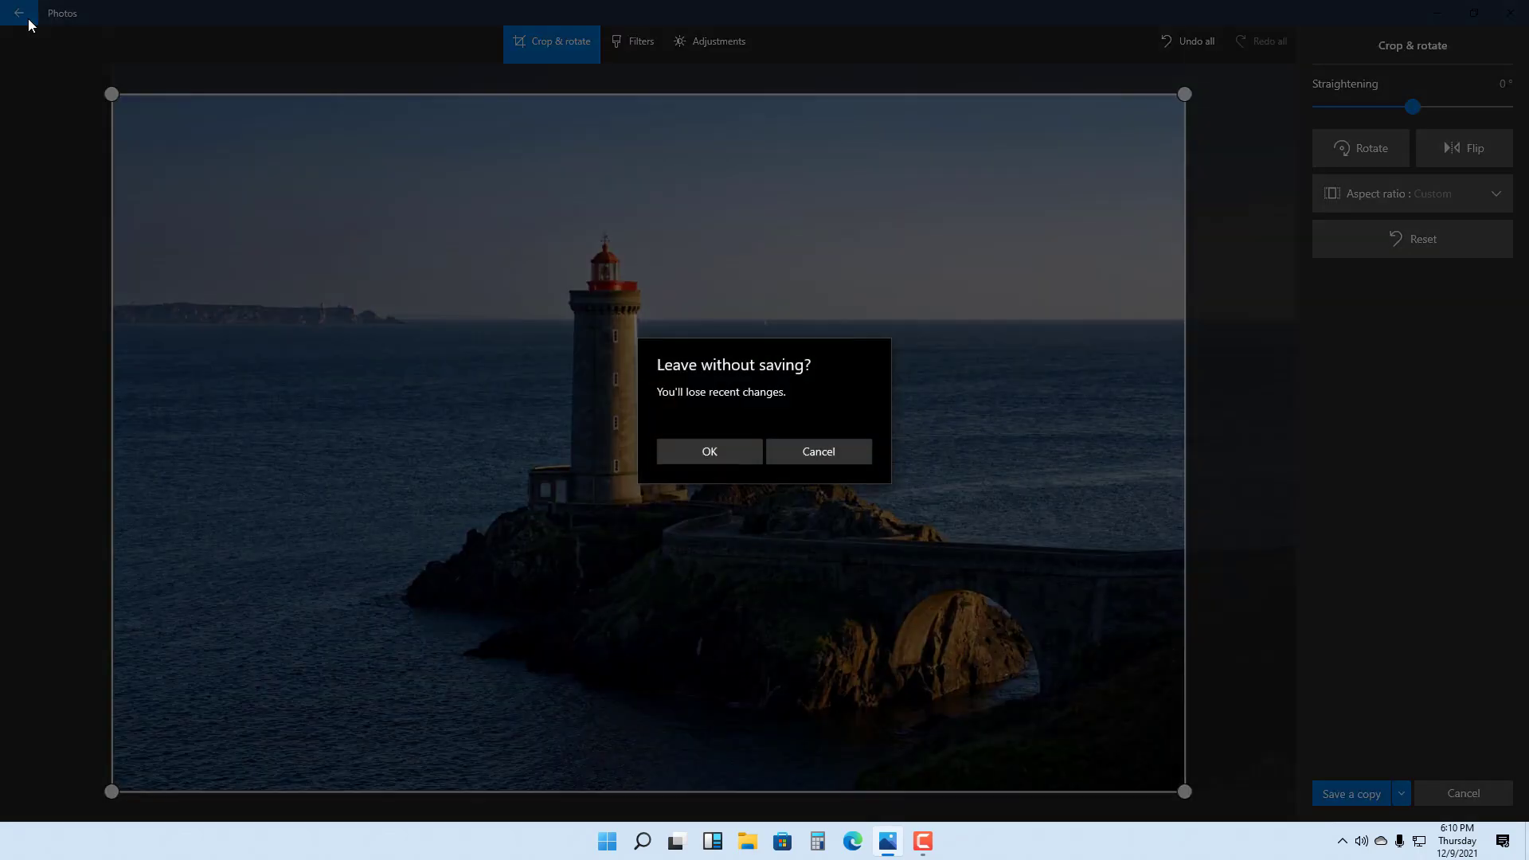
click(733, 453)
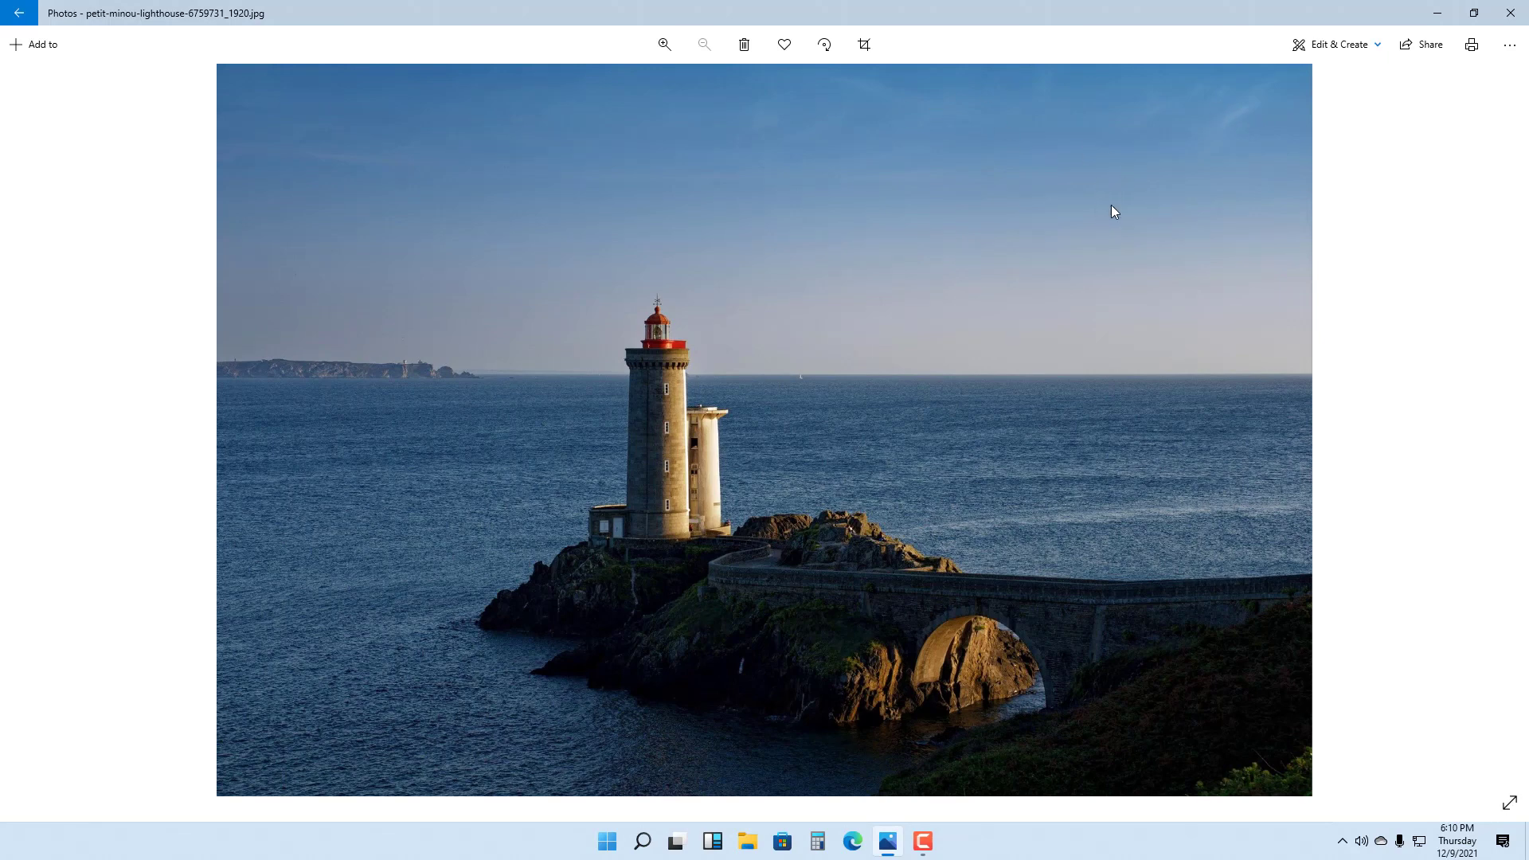
Open the lighthouse photo for editing and crop it inward from its upper-right and lower-left corners.
click(1326, 50)
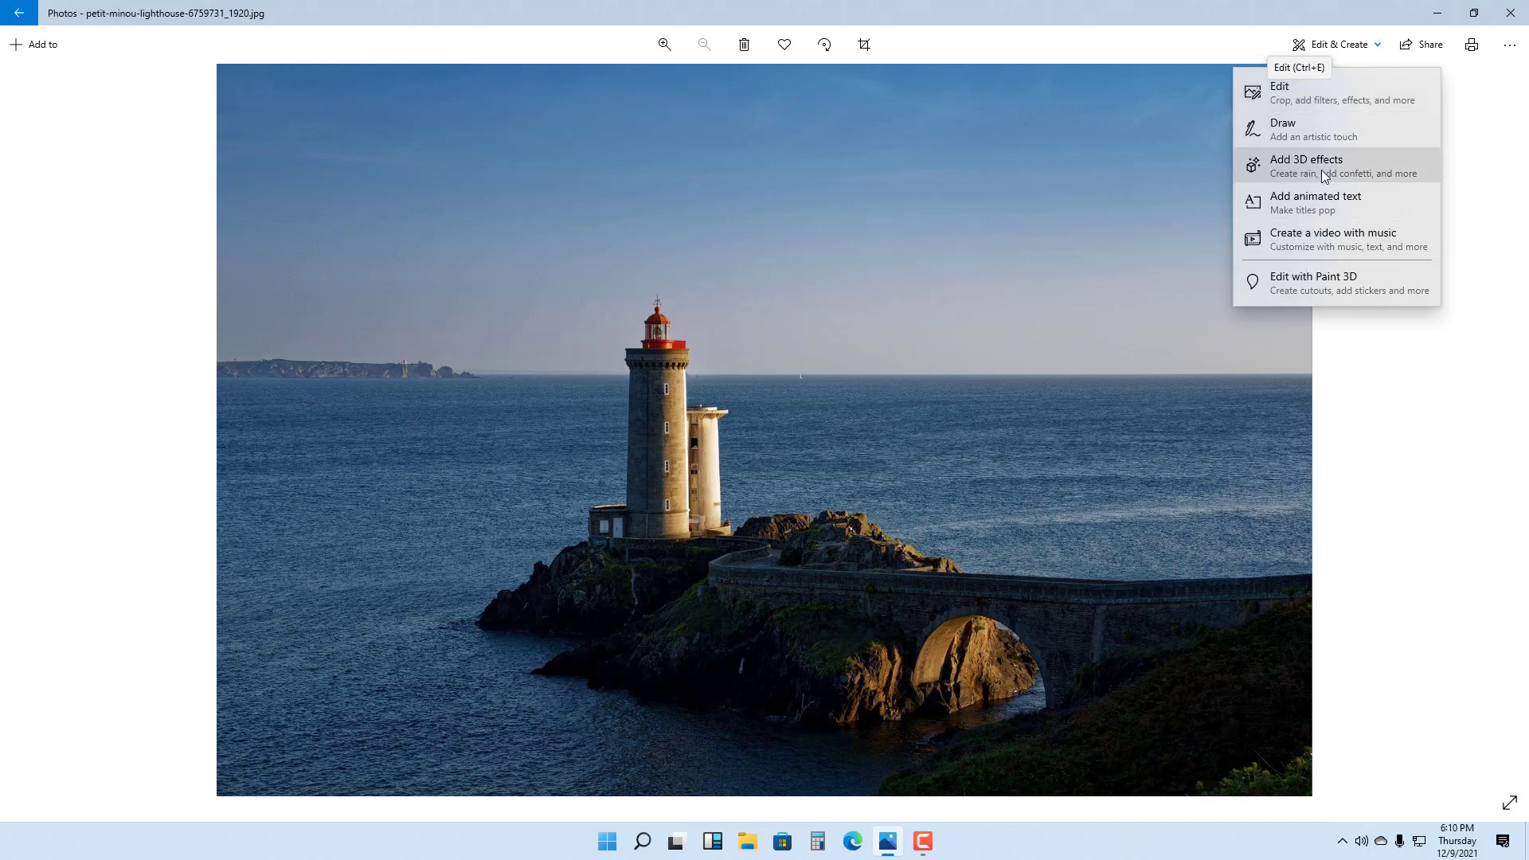
click(1321, 101)
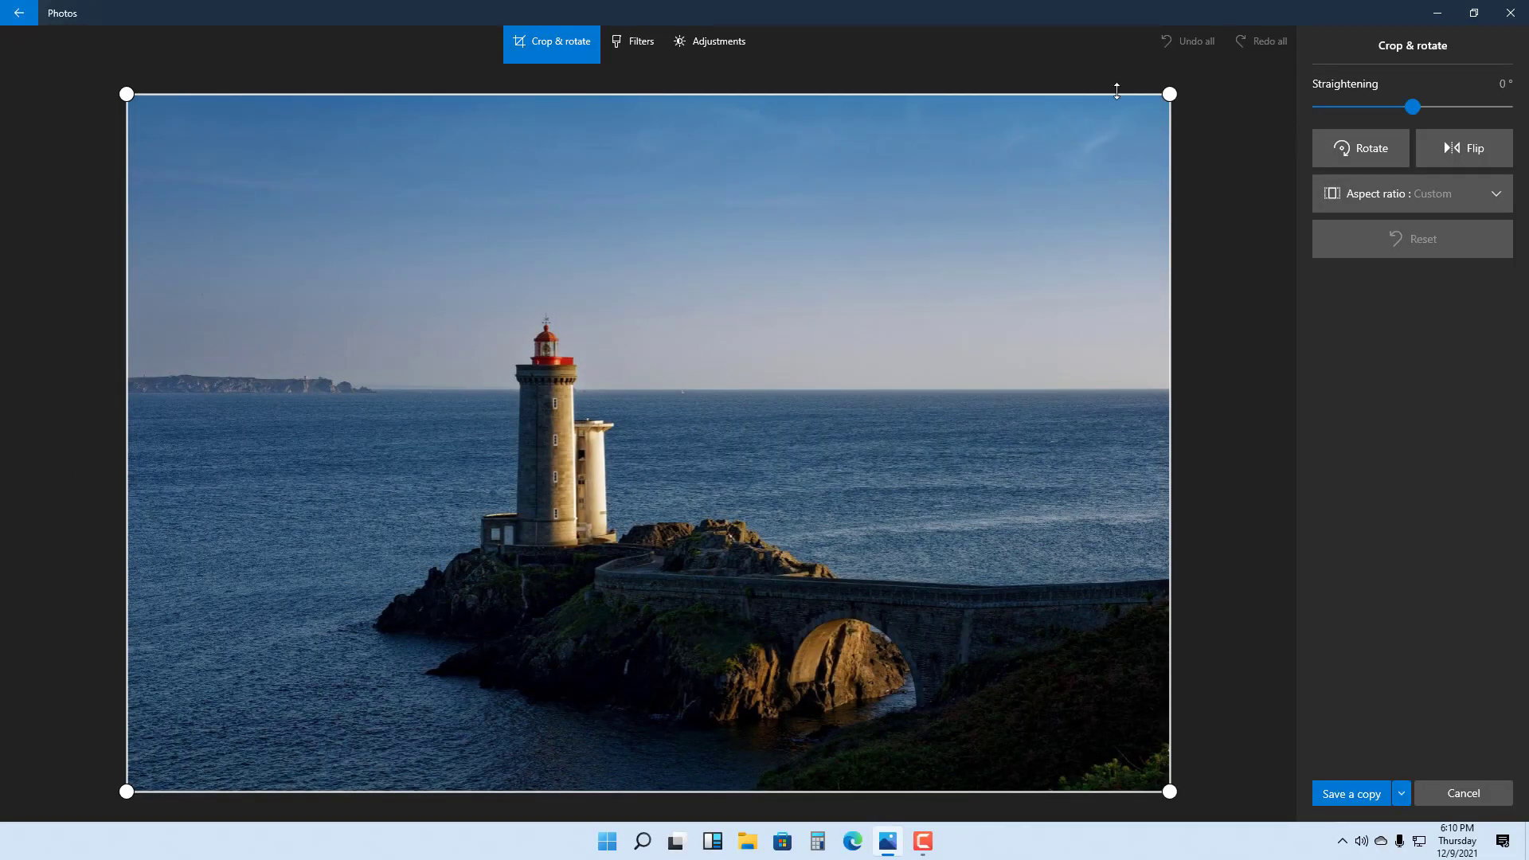
drag(1167, 96, 1065, 194)
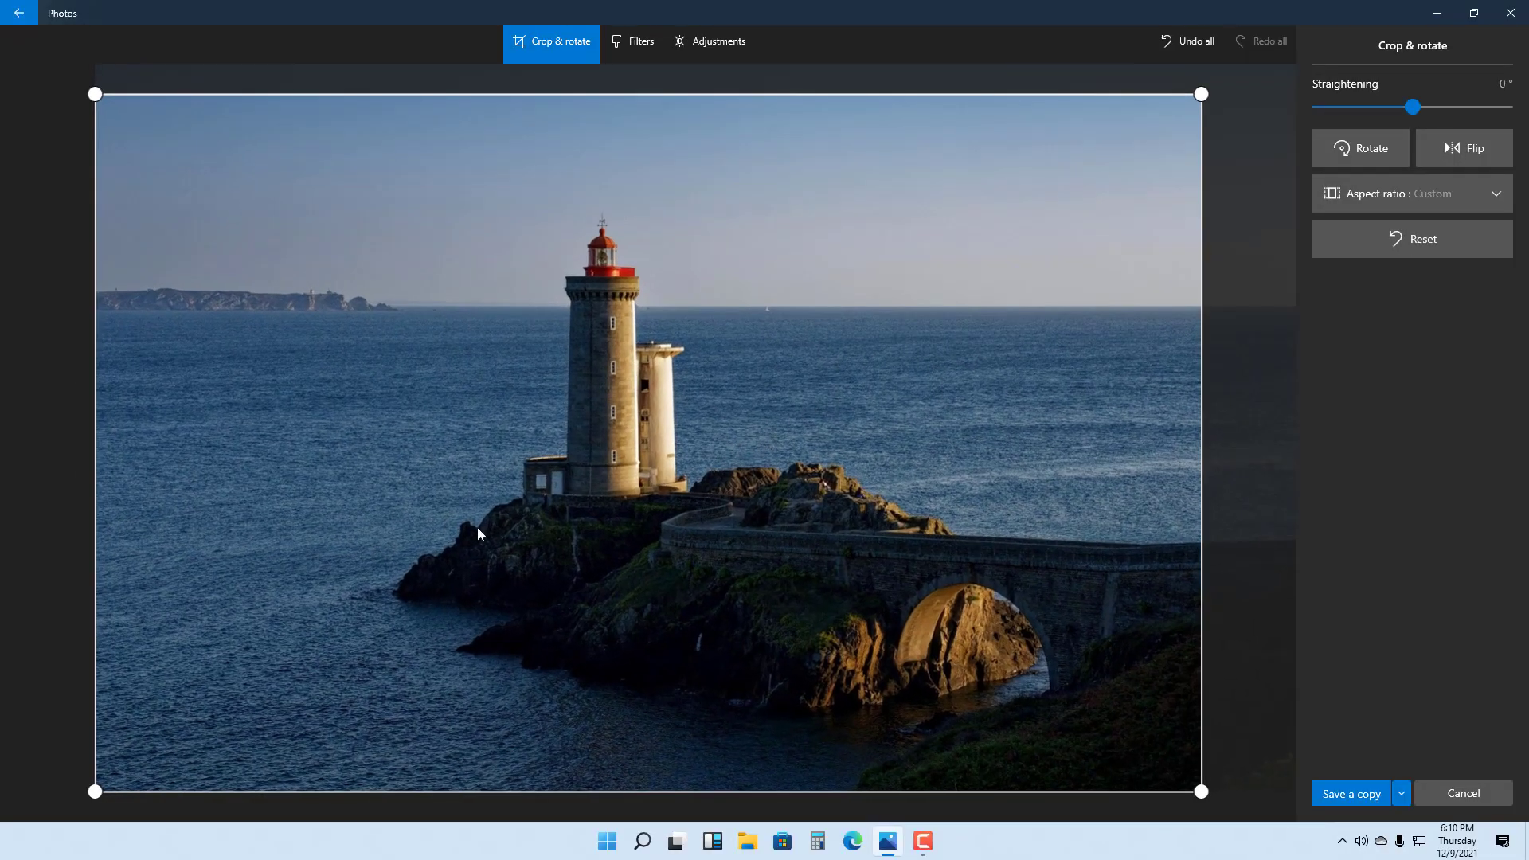
drag(110, 793, 201, 715)
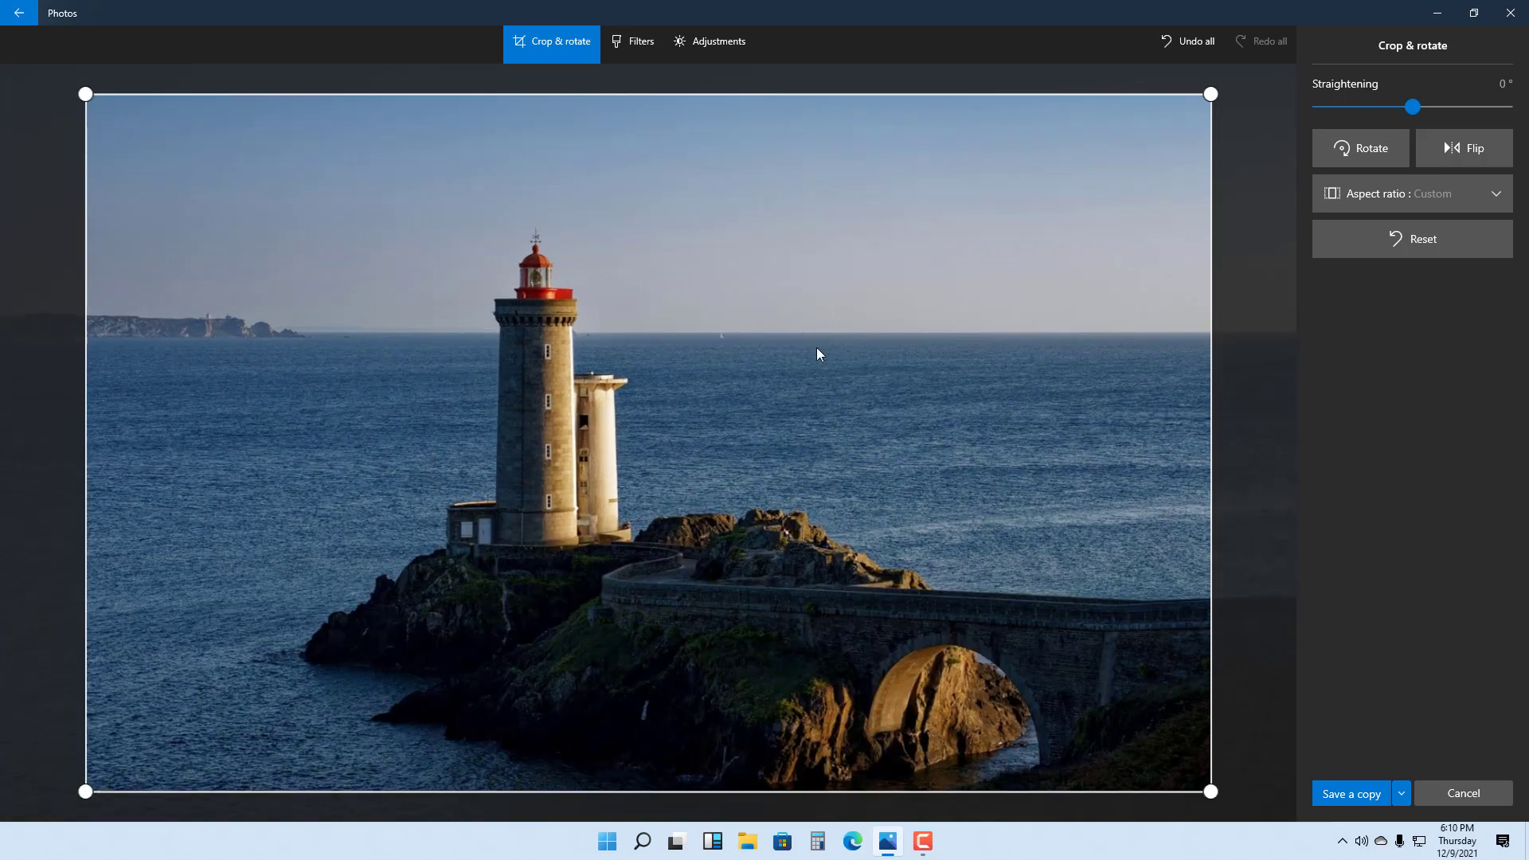
Flip the photo horizontally and back again, and set the crop's aspect ratio to 4:3.
click(1438, 151)
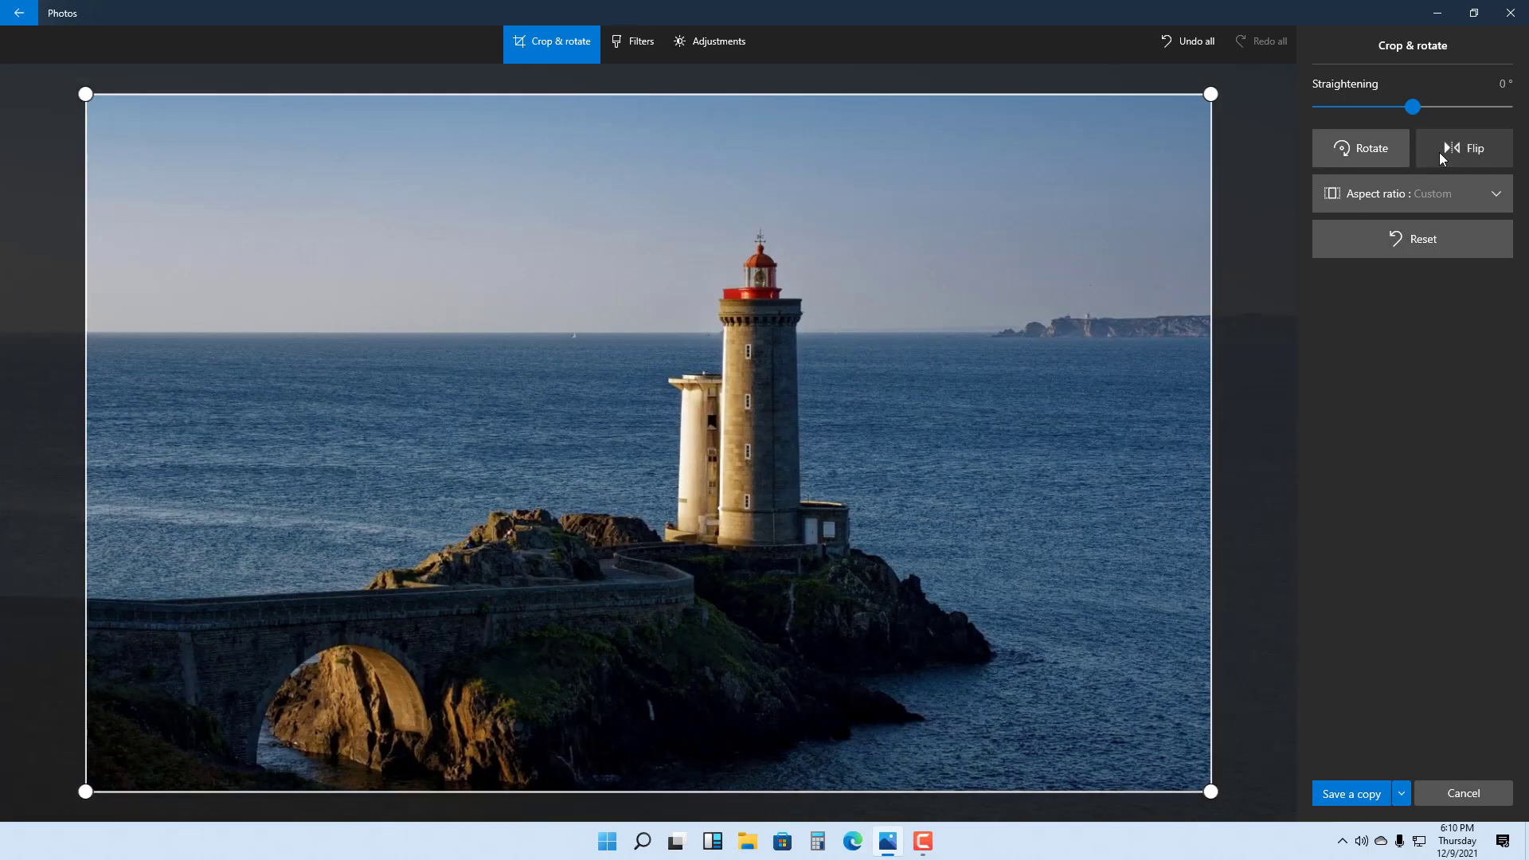
click(1440, 152)
click(1446, 196)
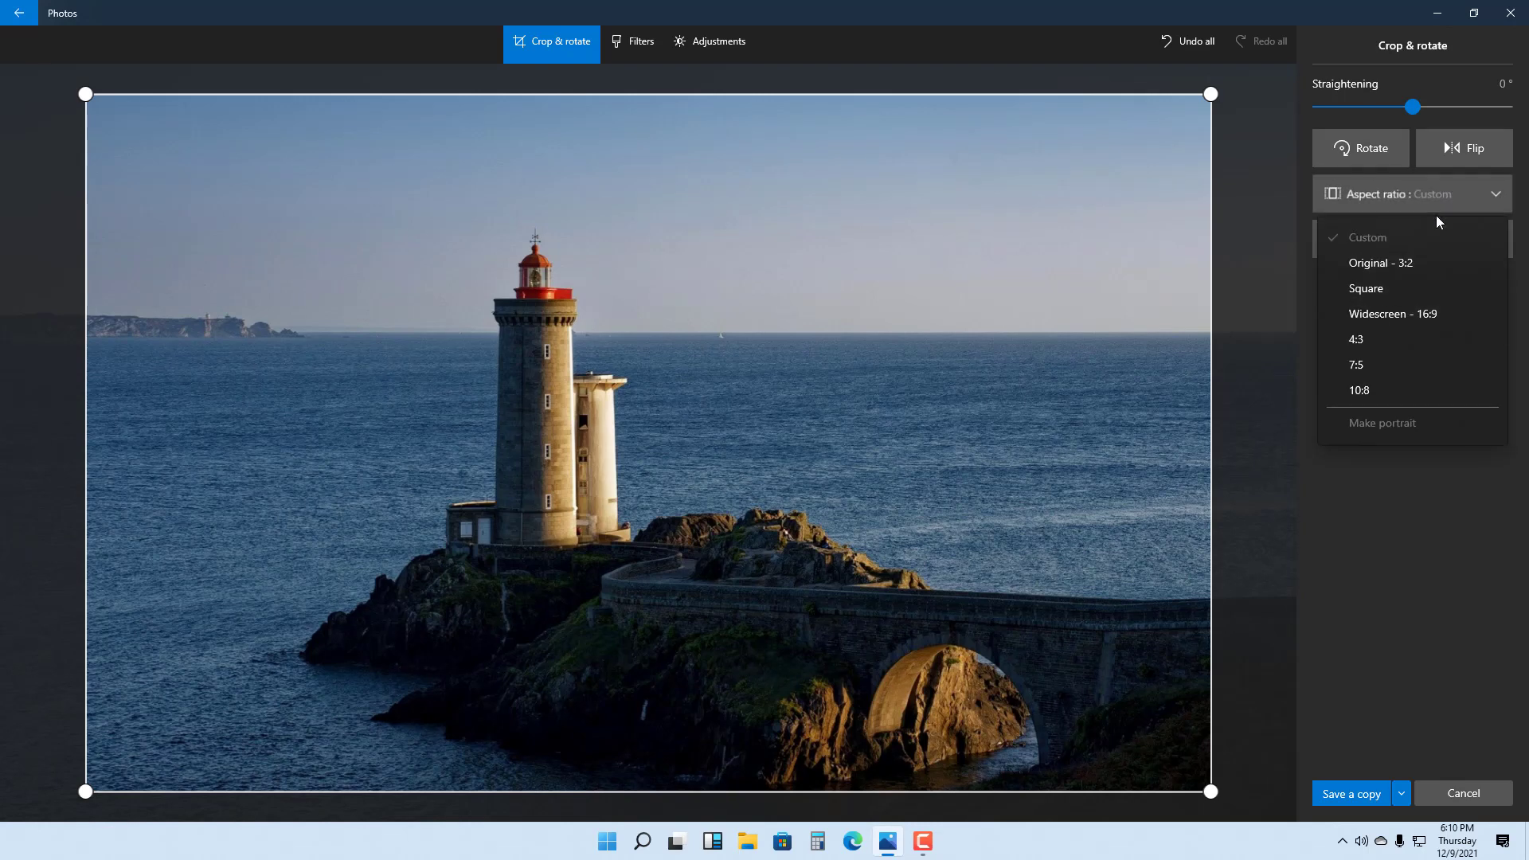
click(1384, 339)
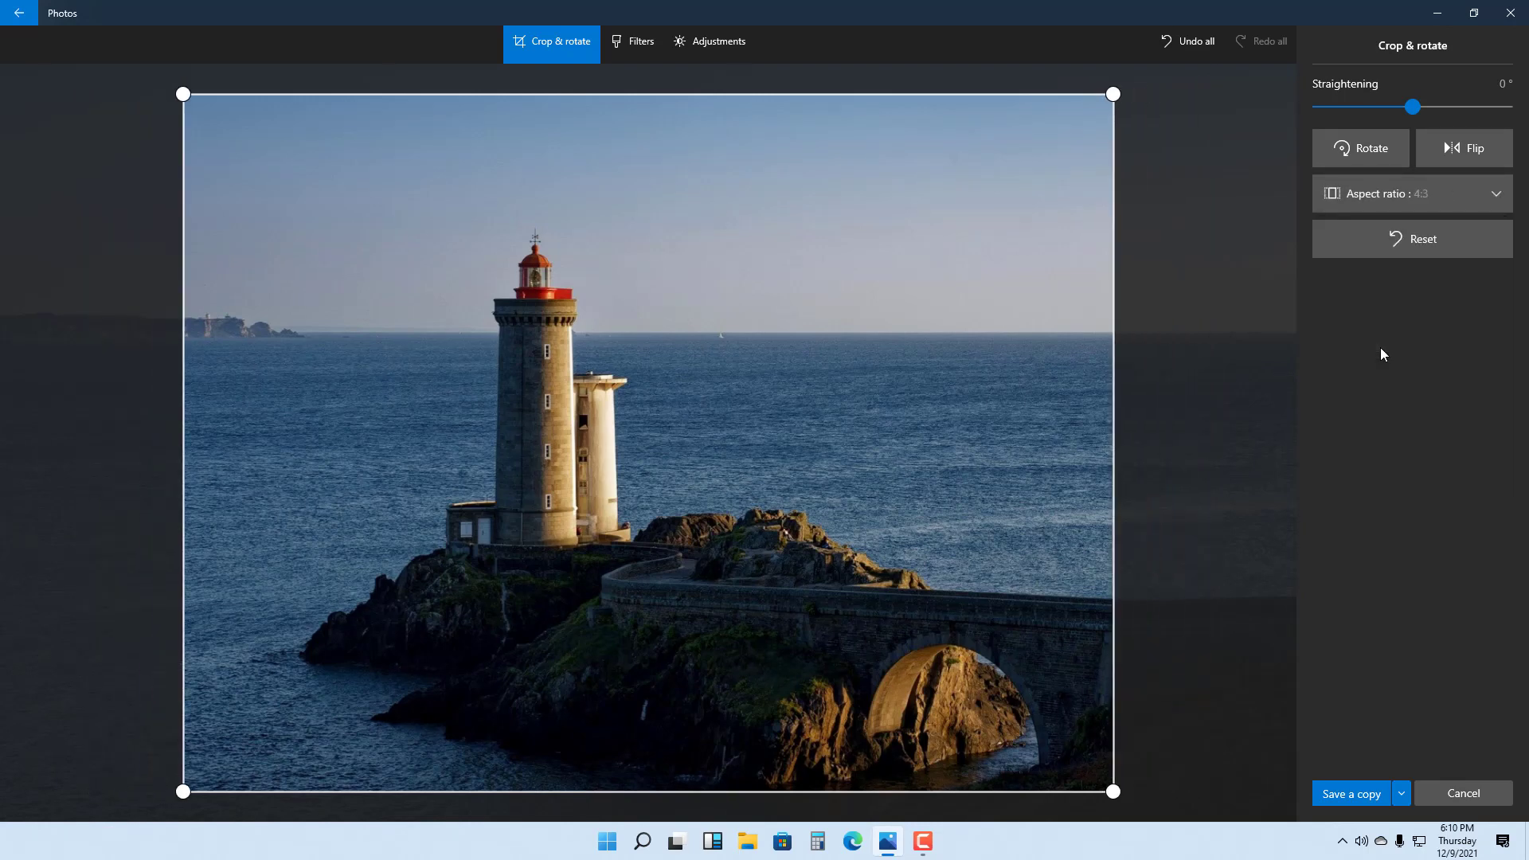
Rotate the cropped photo through four quarter turns and try the straightening control, leaving it at 0°.
click(1376, 153)
click(1376, 154)
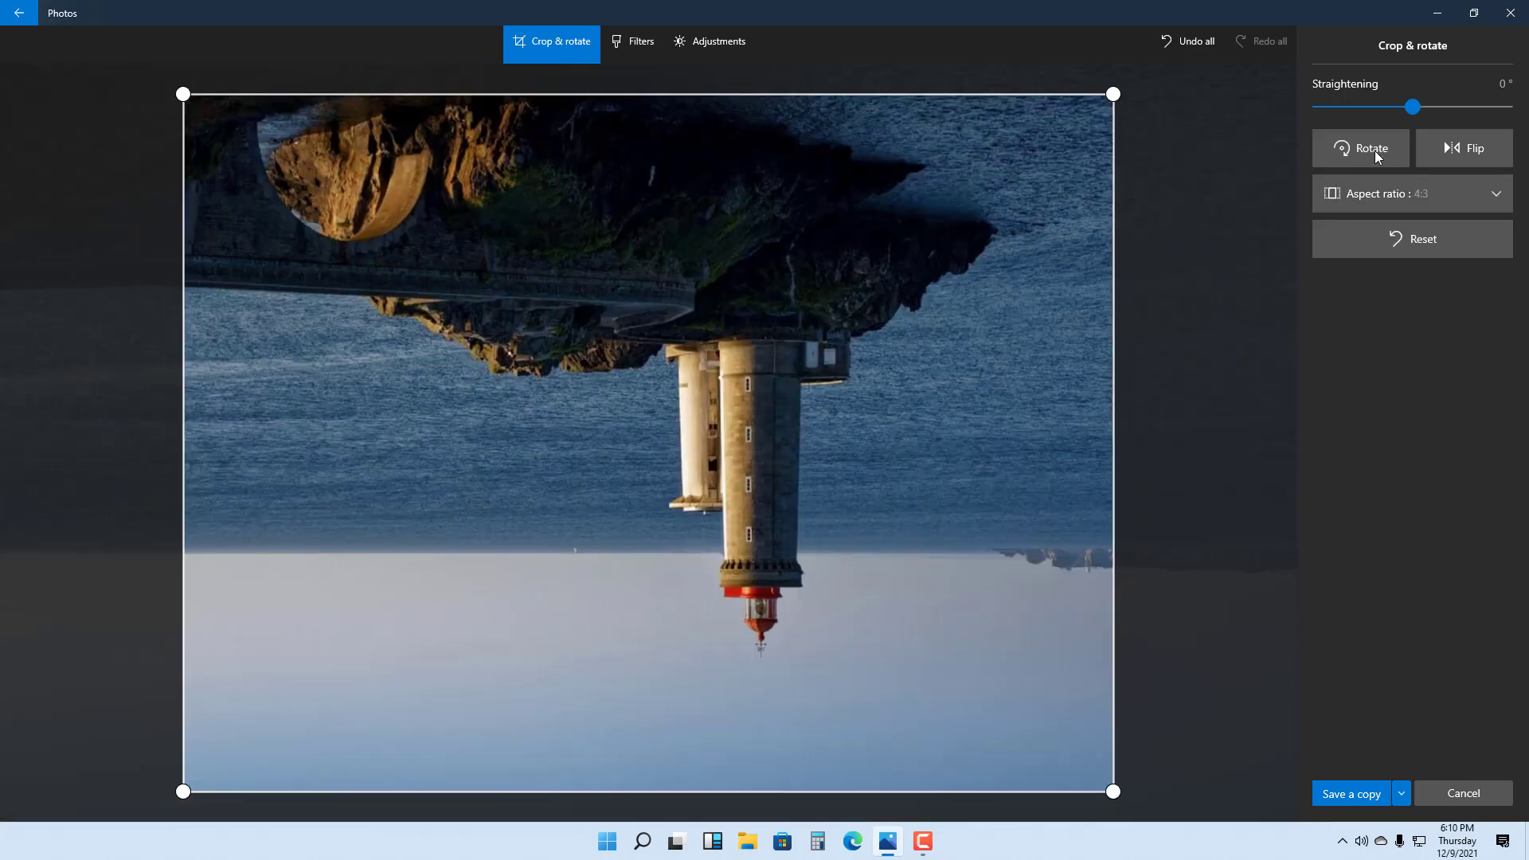
click(1376, 155)
click(1376, 156)
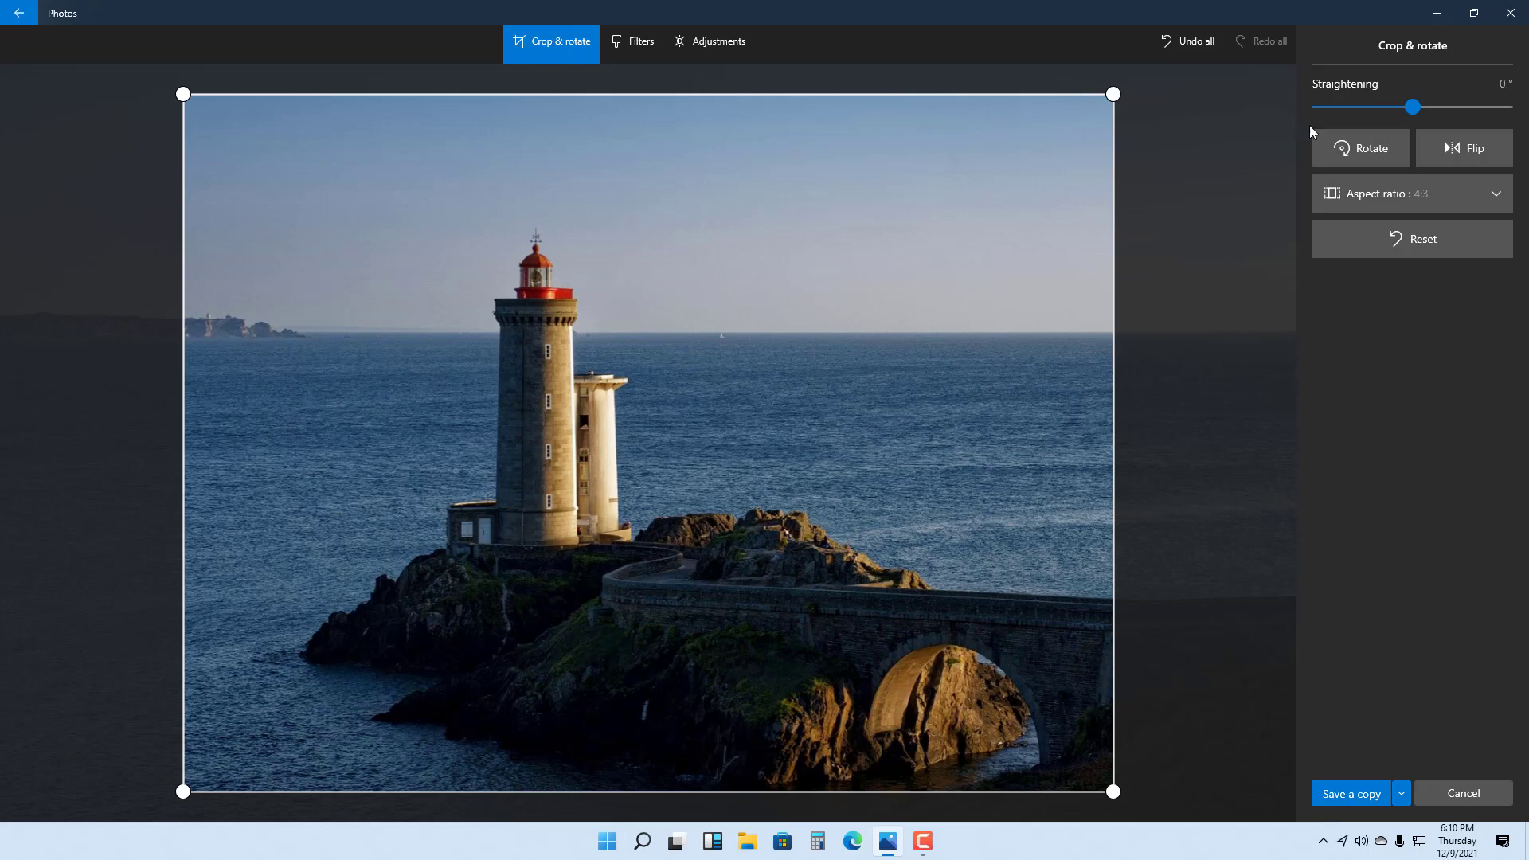
drag(1412, 109, 1418, 121)
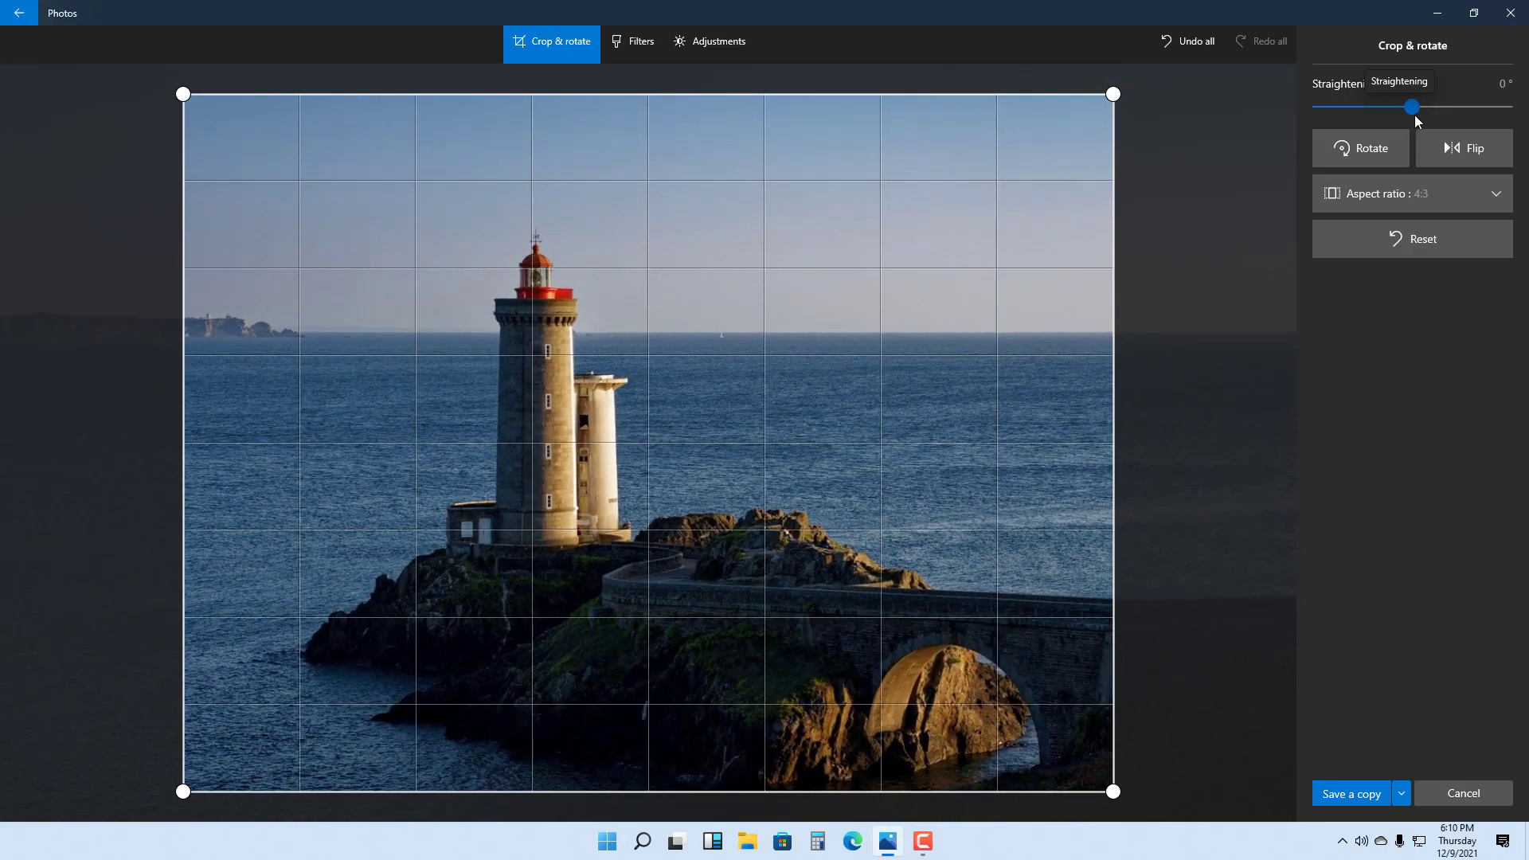
Try the Sauna, Rouge and Mercury filters on the photo and apply Rouge at 34% intensity.
click(647, 51)
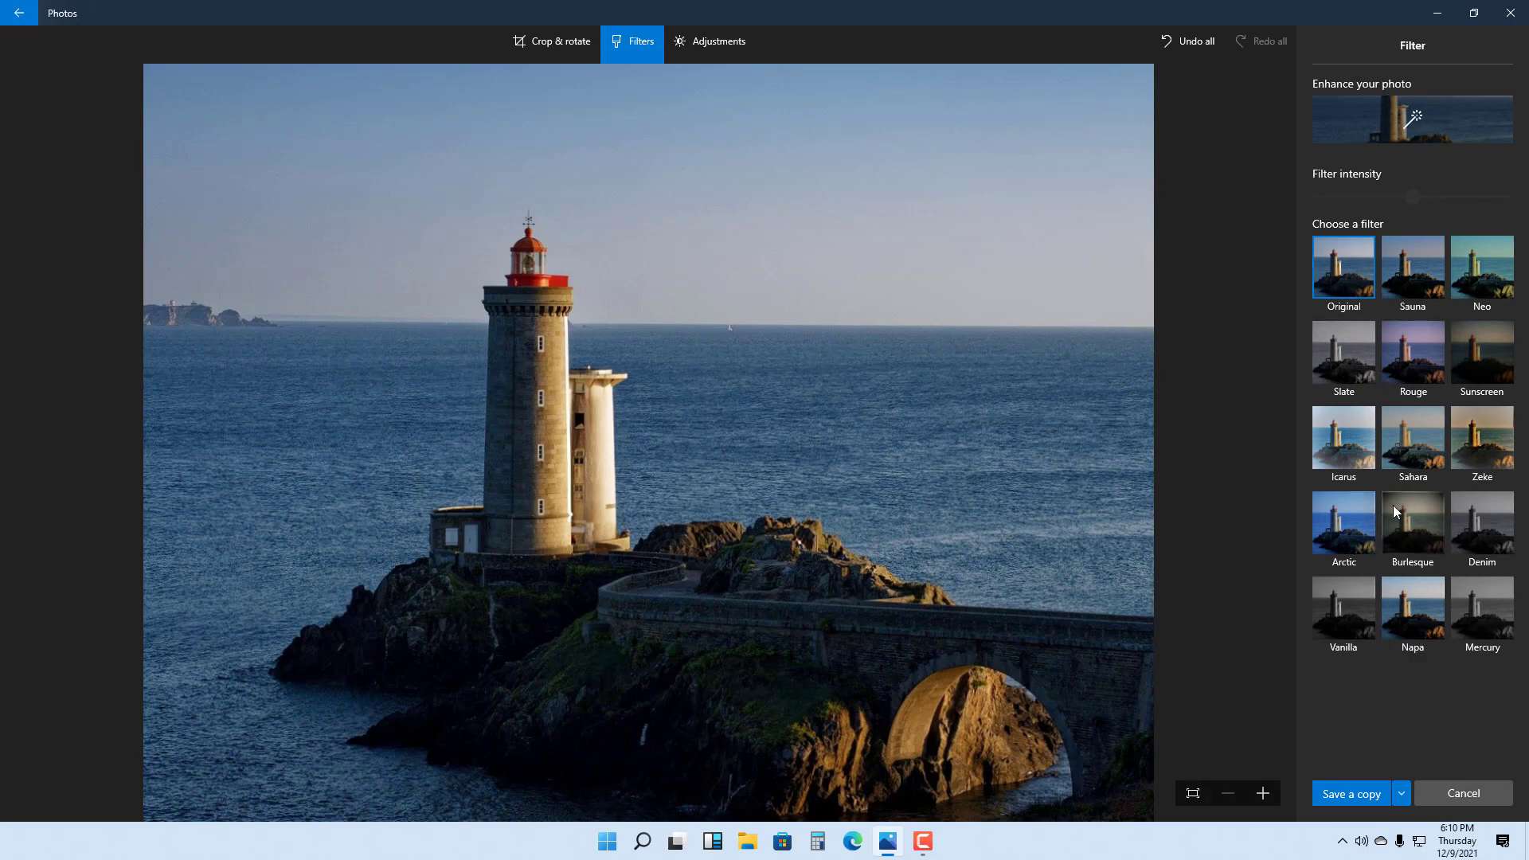
click(1413, 283)
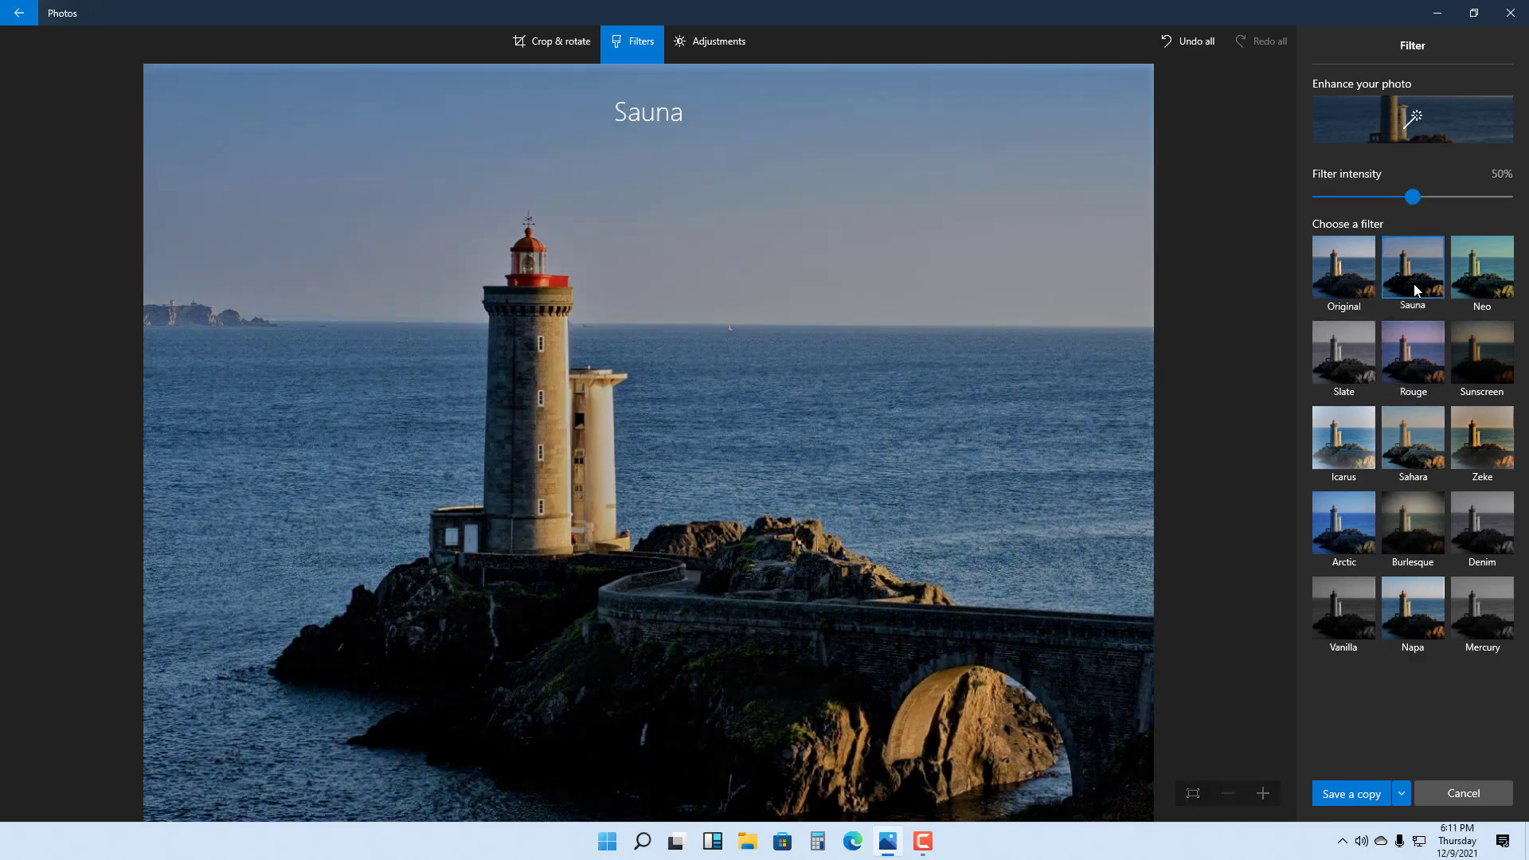
mouse_move(1418, 207)
mouse_down()
mouse_move(1431, 215)
mouse_move(1393, 220)
mouse_move(1434, 226)
mouse_move(1361, 204)
mouse_move(1417, 214)
mouse_up()
click(1410, 342)
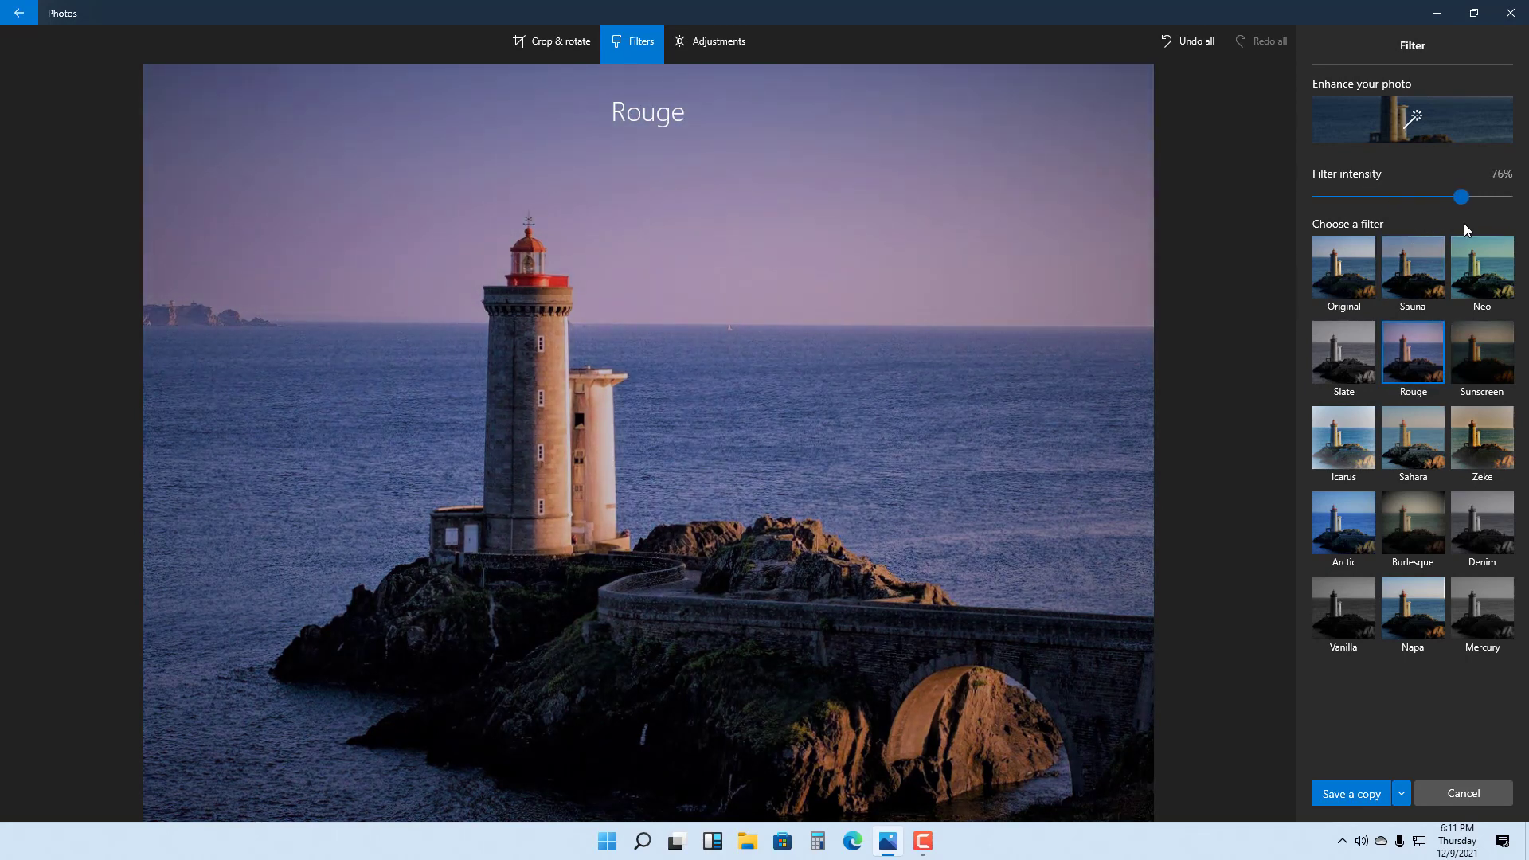
click(1474, 623)
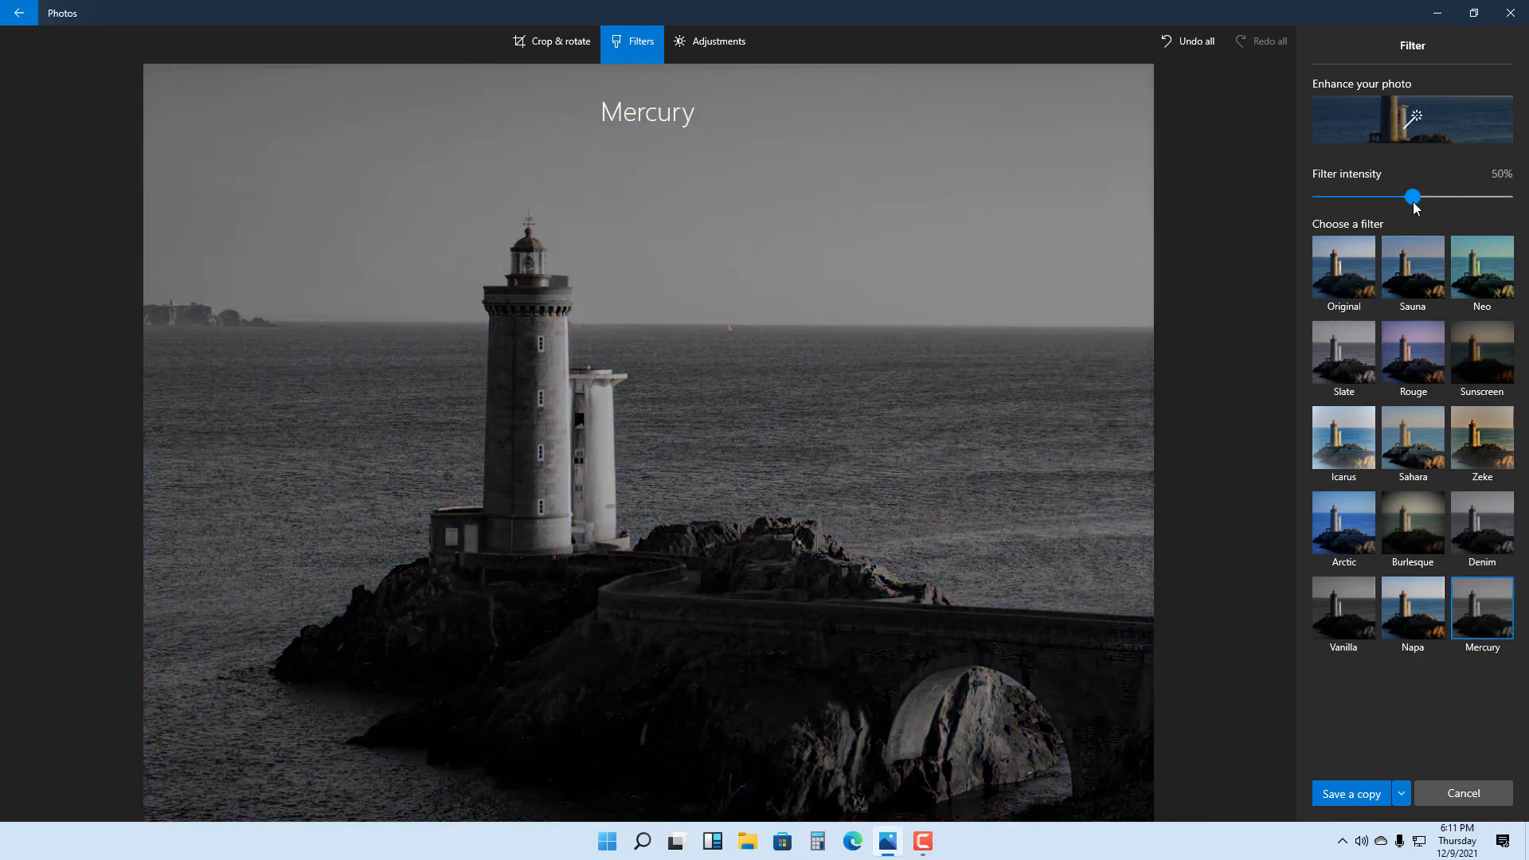
drag(1413, 199, 1383, 209)
click(1414, 355)
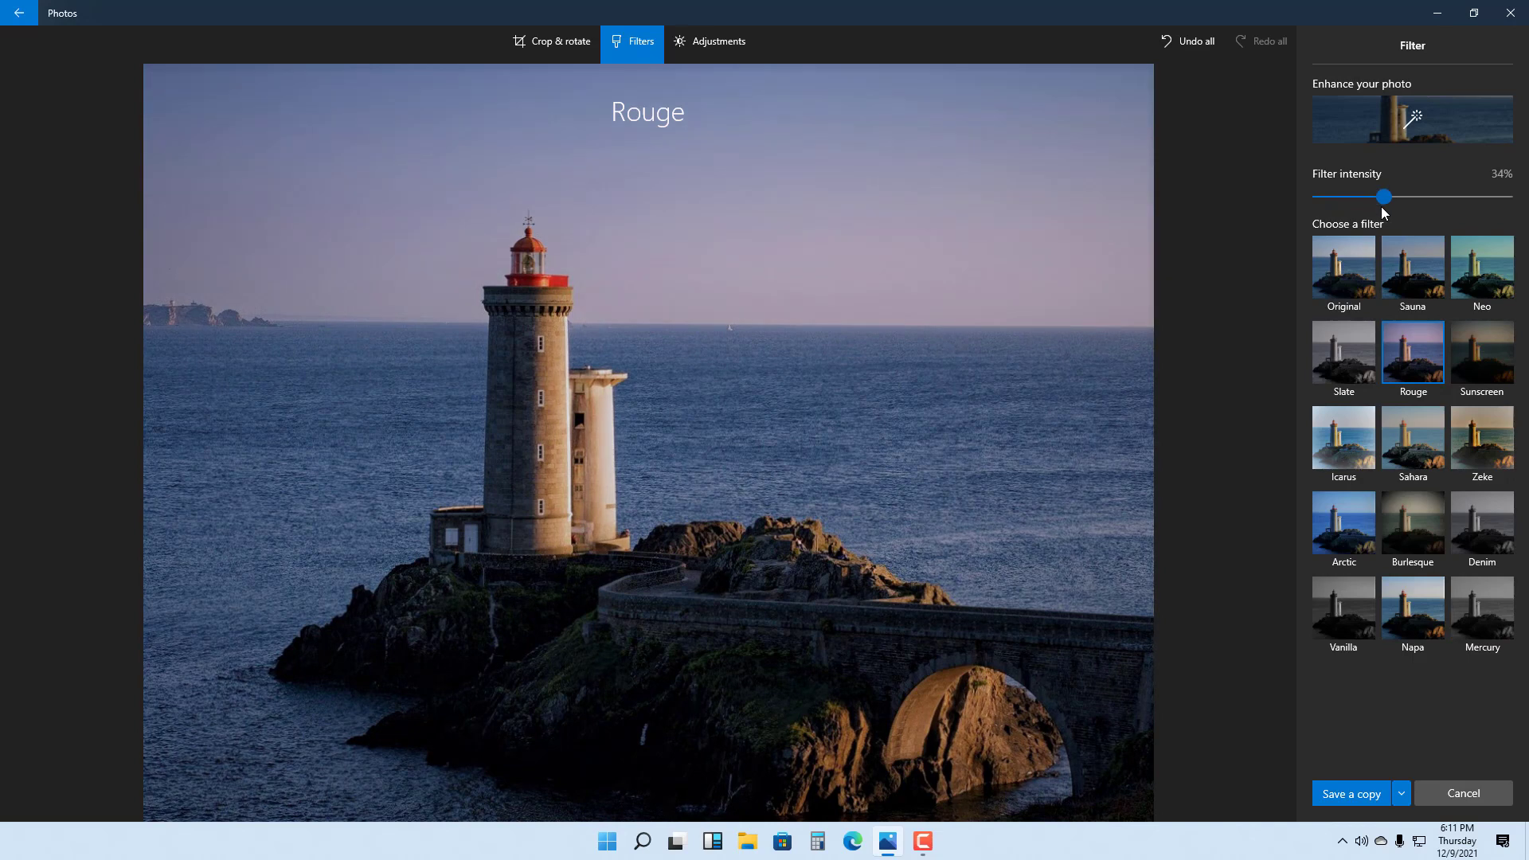
Adjust the photo's light by slightly lowering contrast, raising exposure and shadows, and reducing highlights.
click(712, 43)
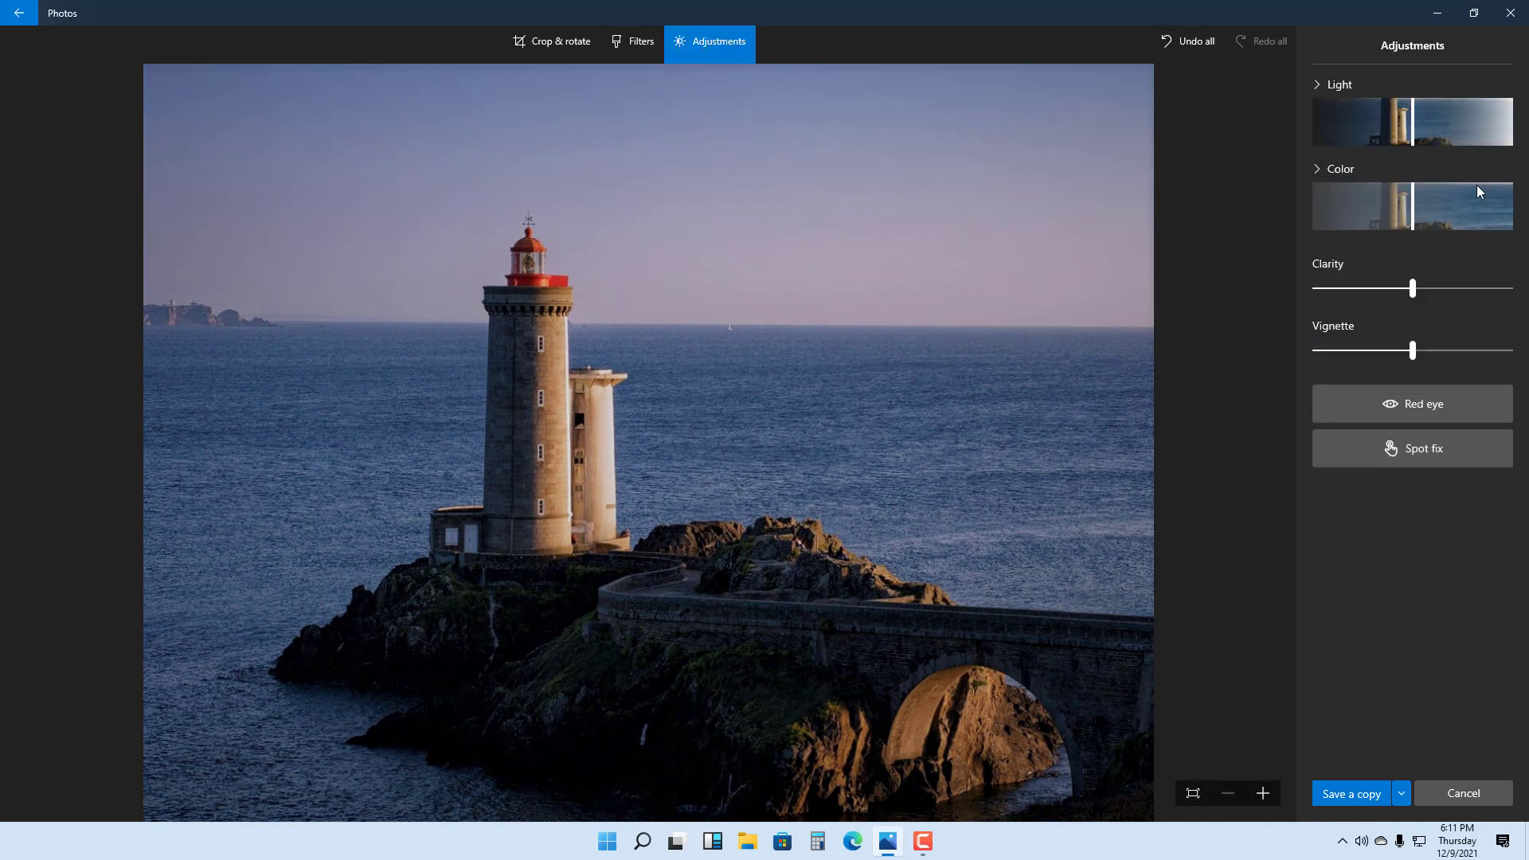
click(1315, 81)
mouse_move(1413, 206)
mouse_down()
mouse_move(1466, 198)
mouse_move(1383, 198)
mouse_move(1410, 198)
mouse_up()
drag(1413, 253, 1451, 371)
click(1329, 314)
drag(1366, 315, 1384, 323)
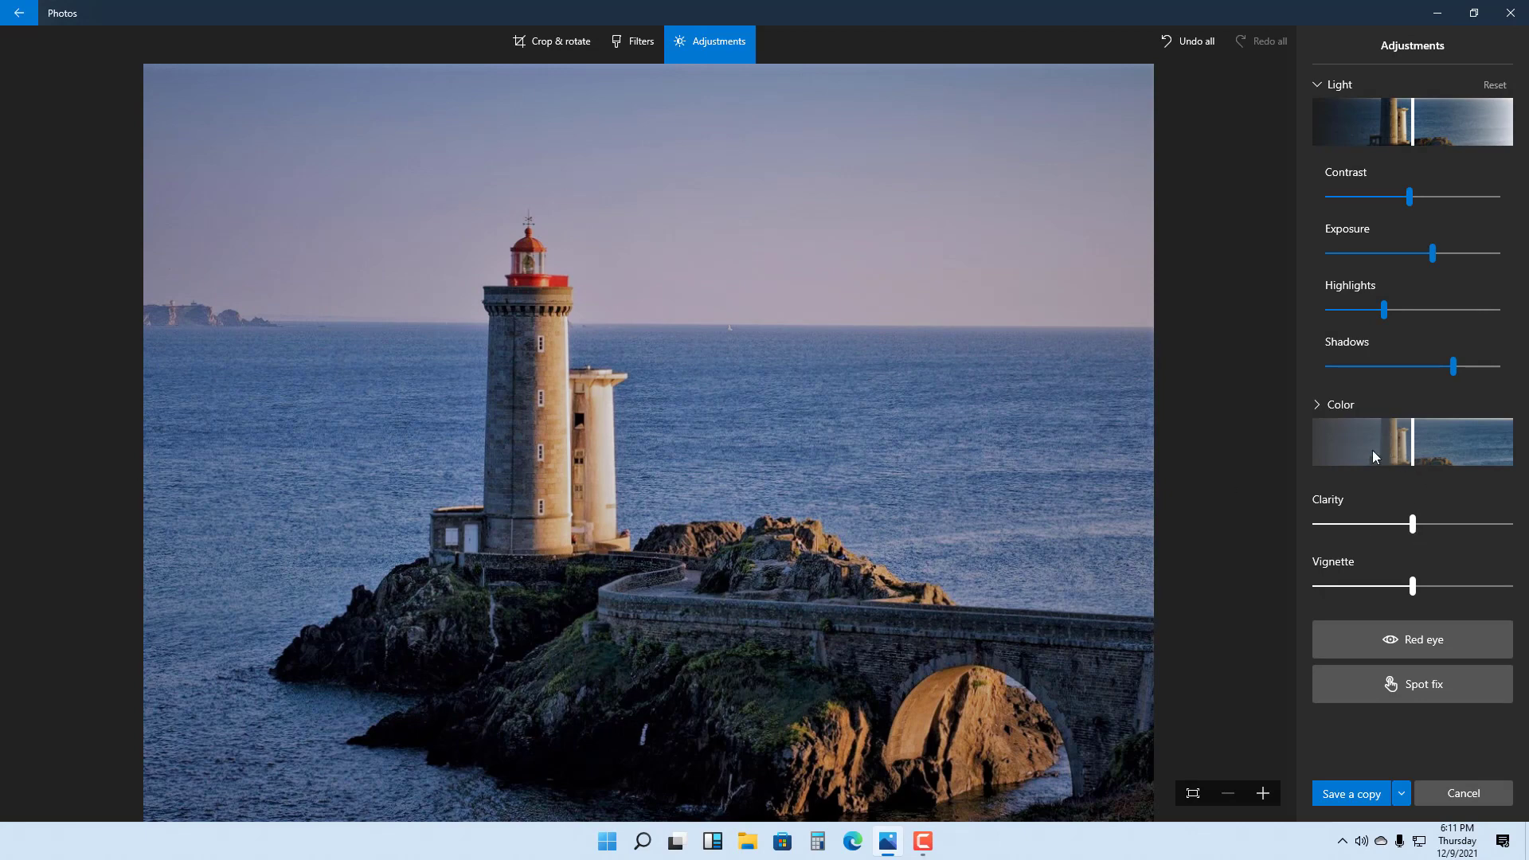
Adjust the photo's color with a higher tint and slightly lower warmth, and increase clarity and vignette.
click(1315, 405)
drag(1413, 517, 1458, 578)
scroll(1410, 605, down, 2)
drag(1415, 637, 1453, 656)
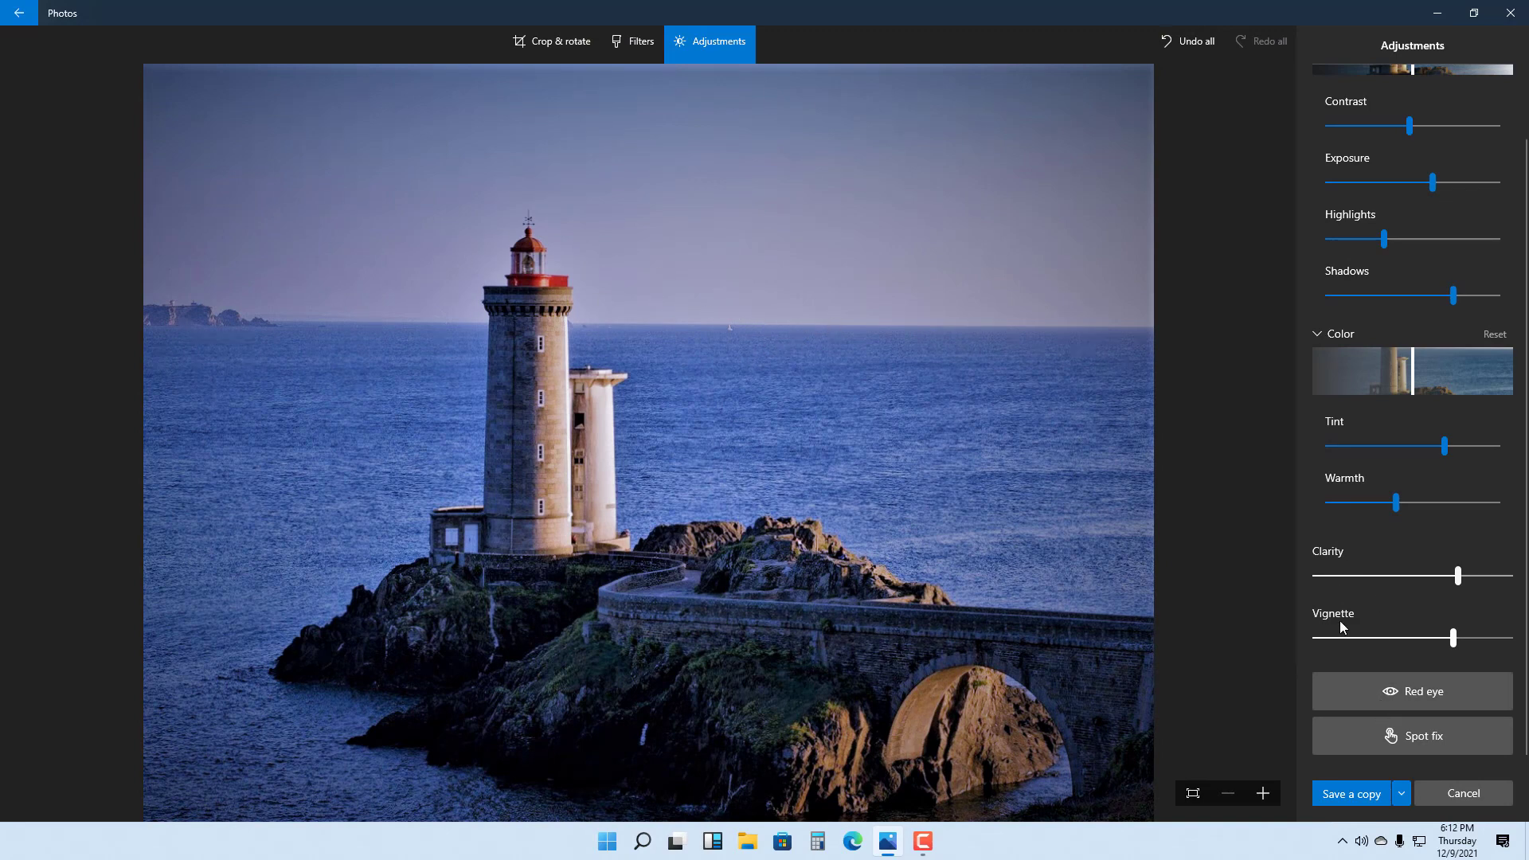
Try the red-eye correction just above the horizon and use Spot fix on the small boat on the horizon.
click(1384, 695)
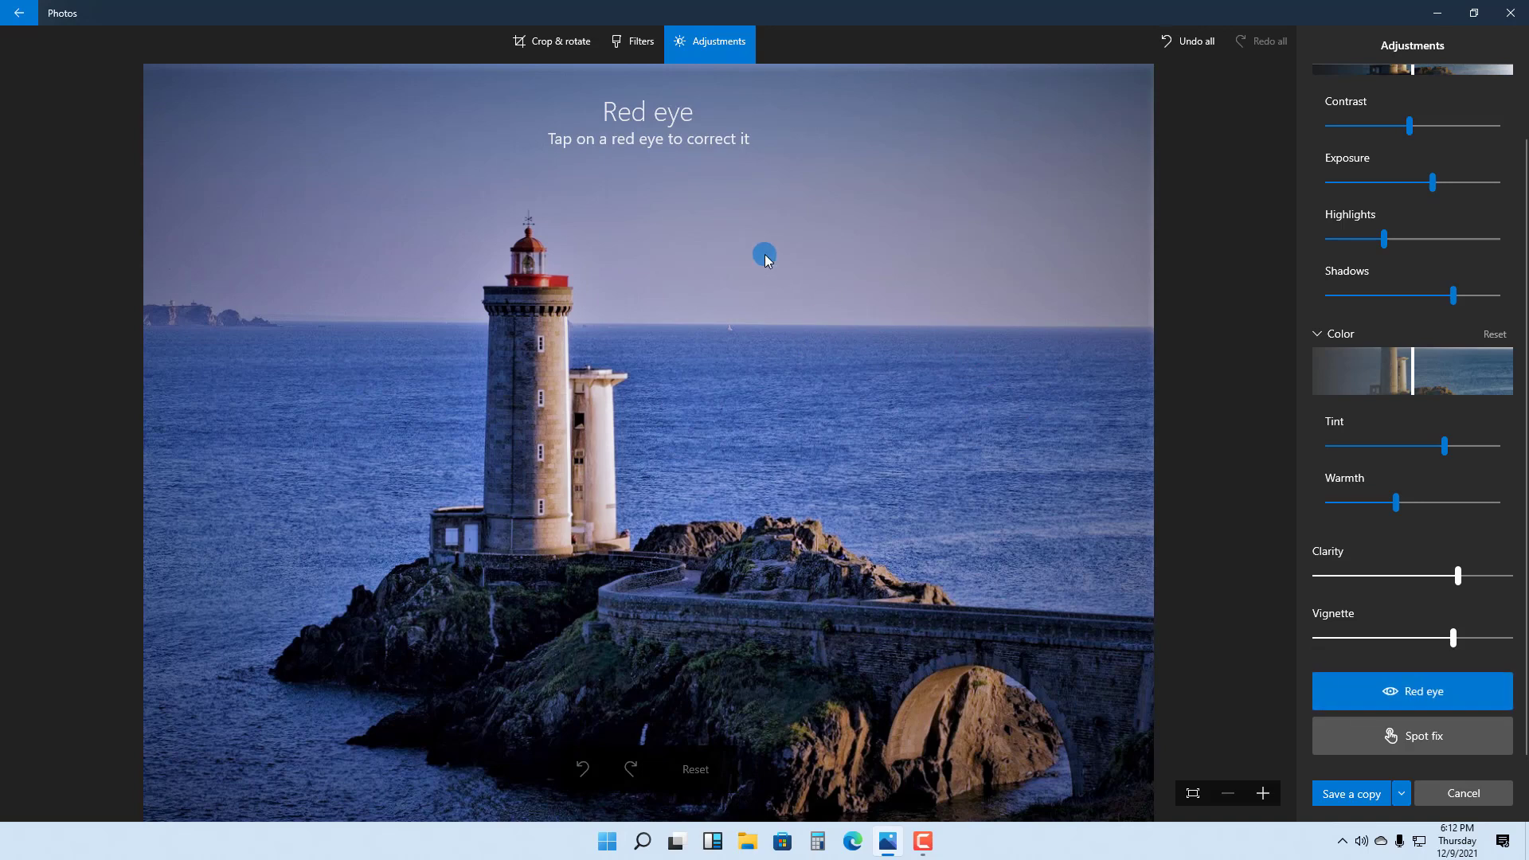
click(776, 318)
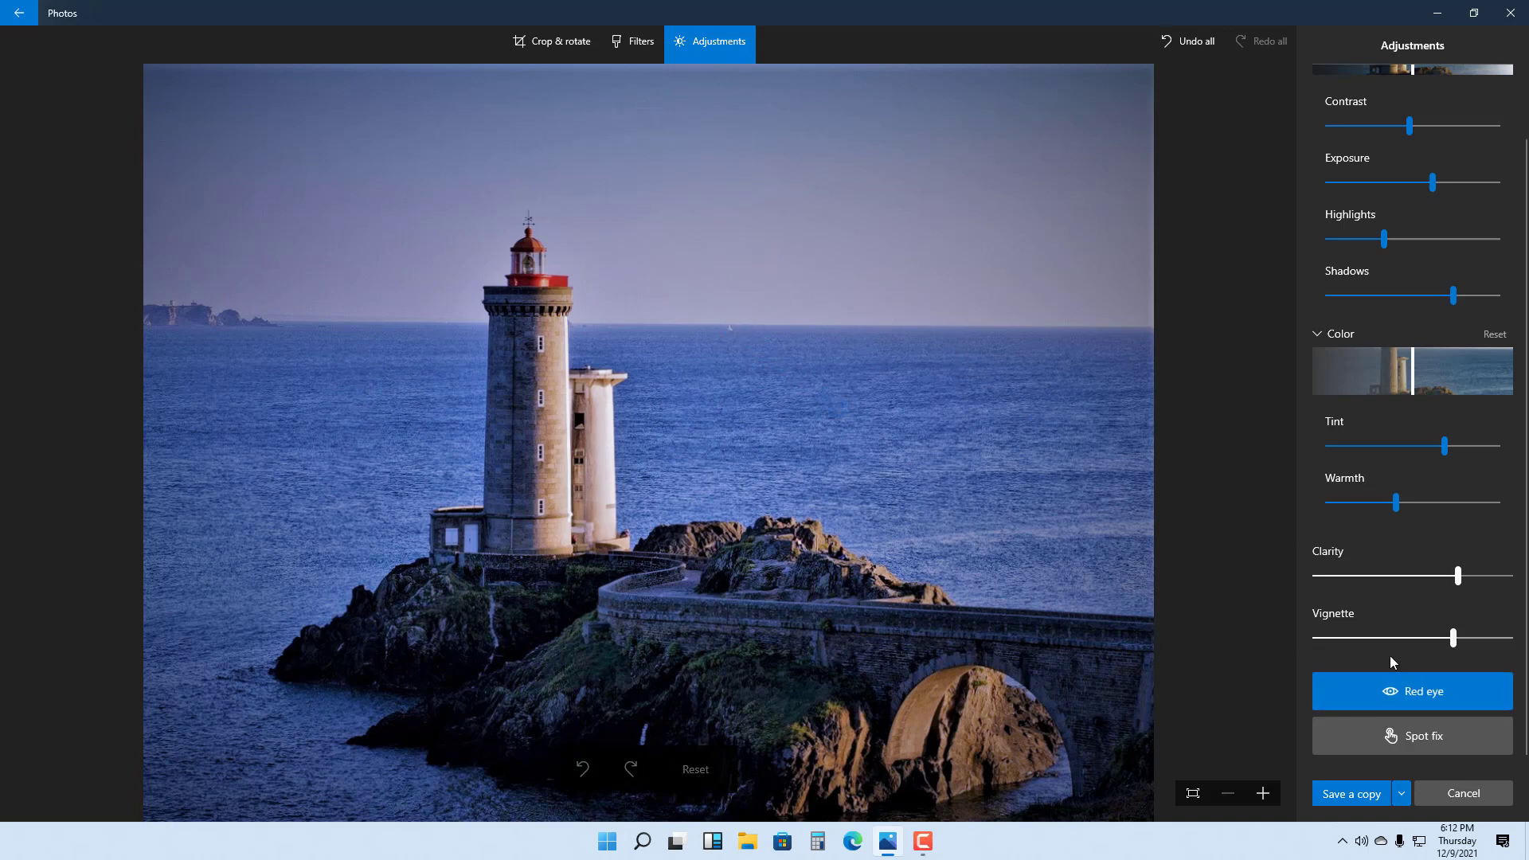
click(1402, 739)
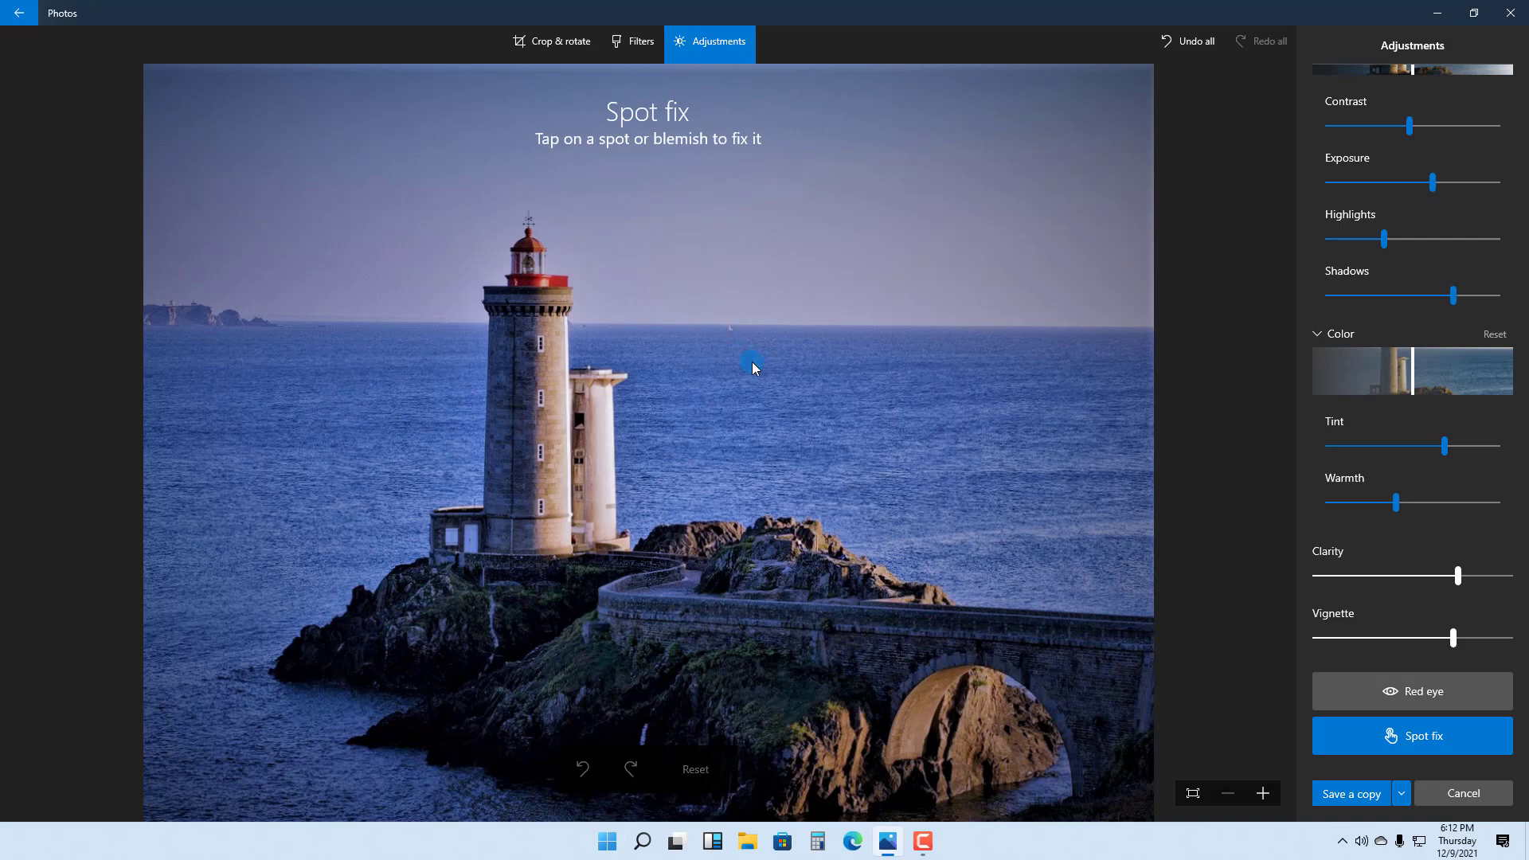
click(729, 327)
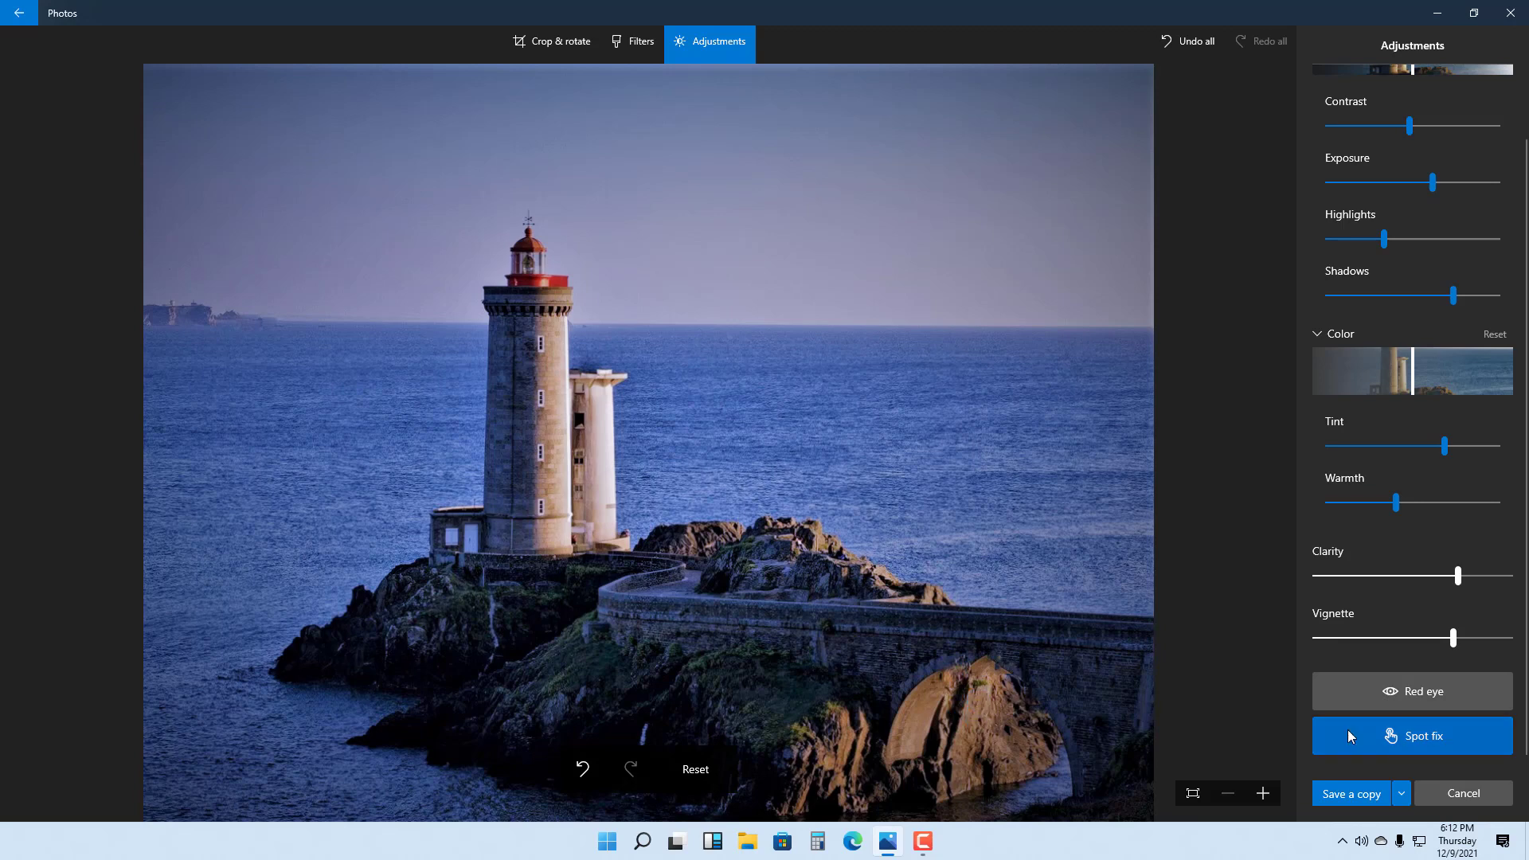
Undo all edits to compare with the original photo, and redo them.
click(1177, 47)
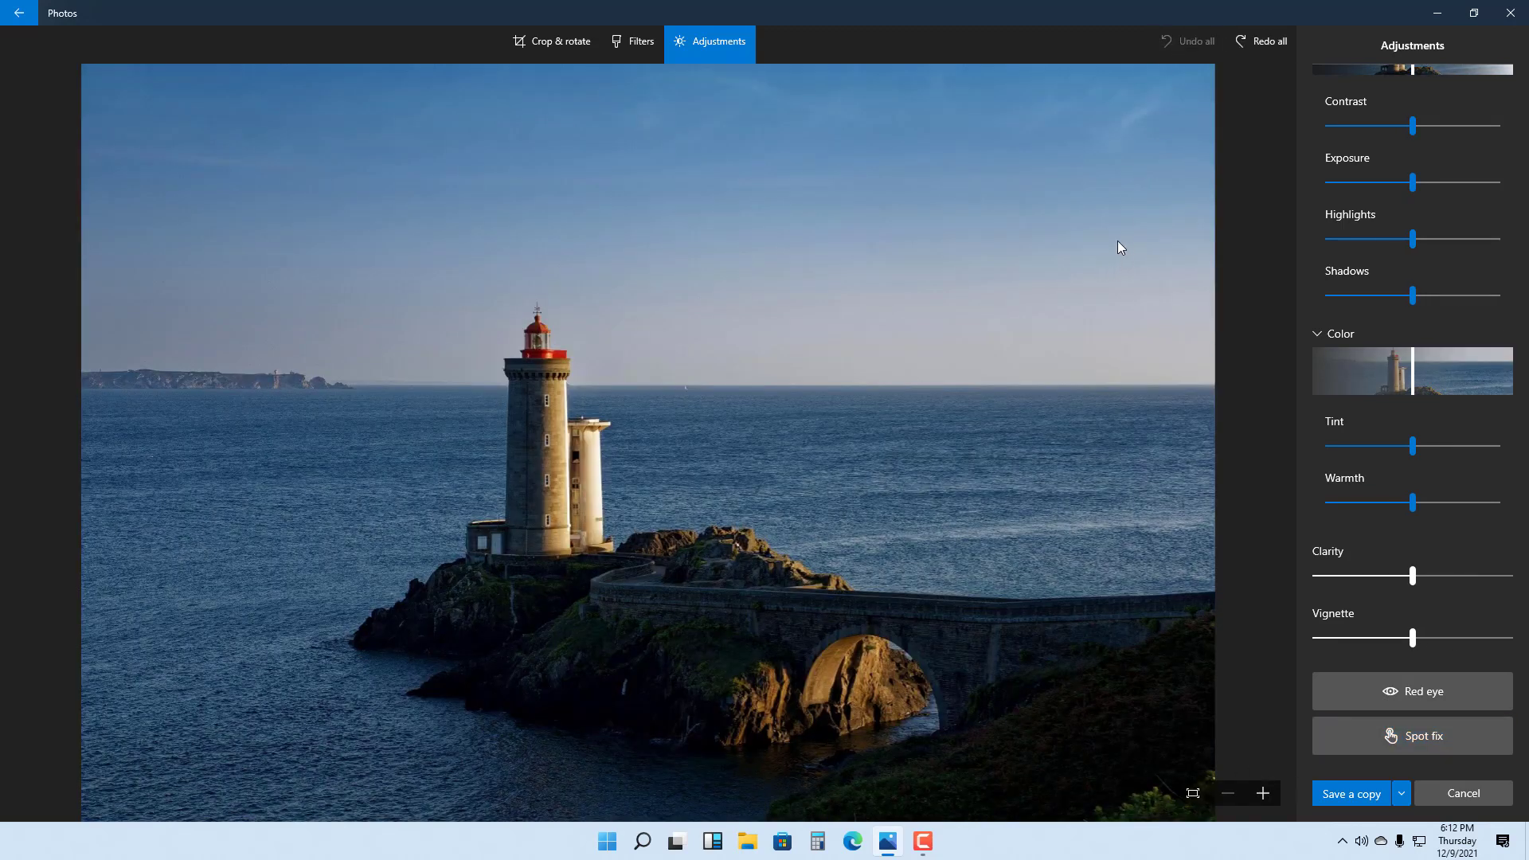
click(1265, 46)
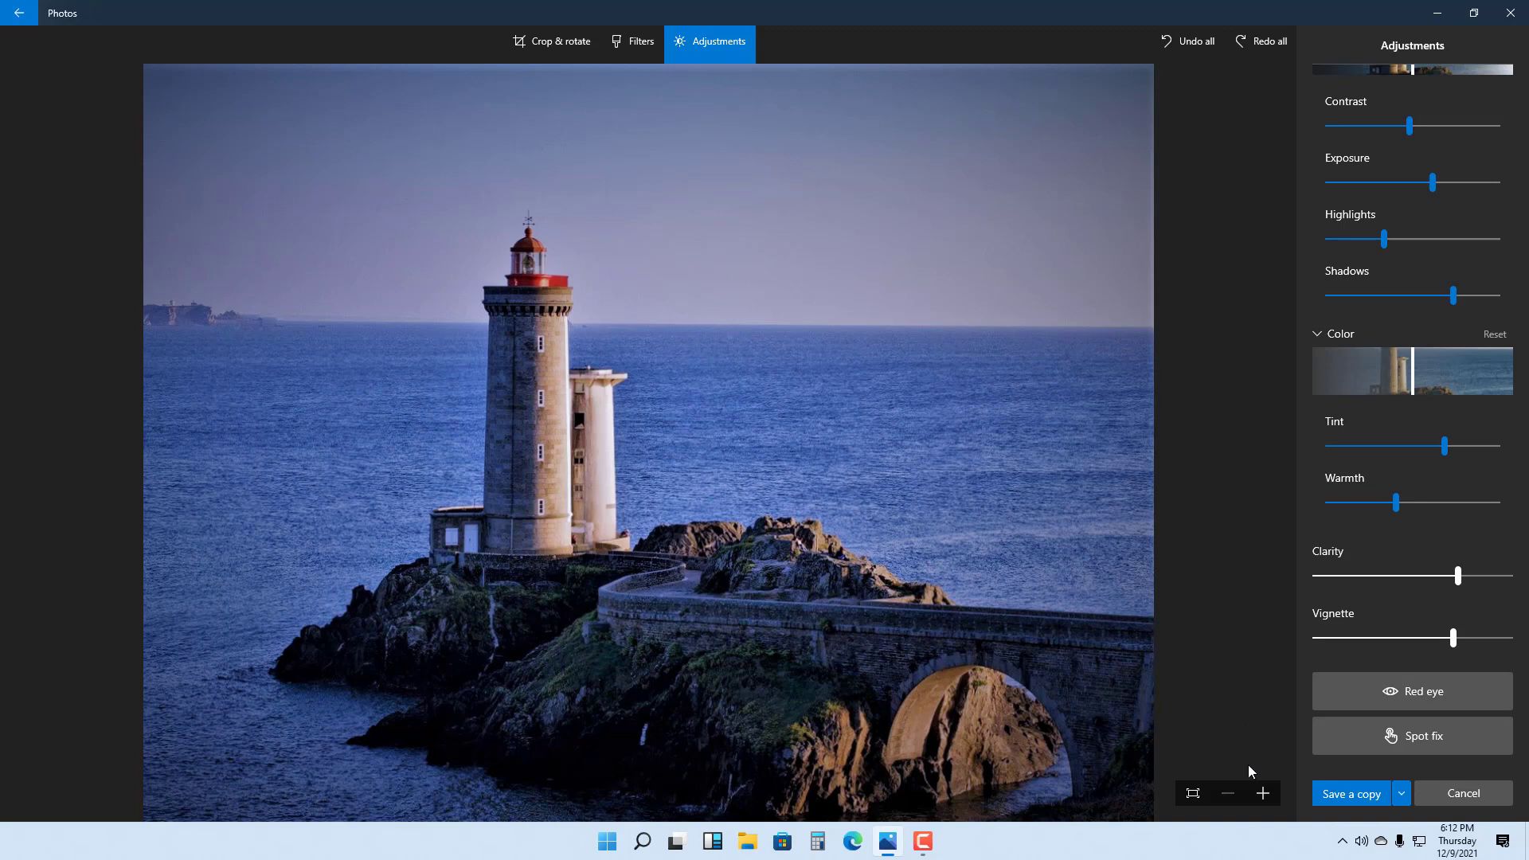
Save the edited lighthouse photo as a copy and go back from the photo view.
click(1401, 795)
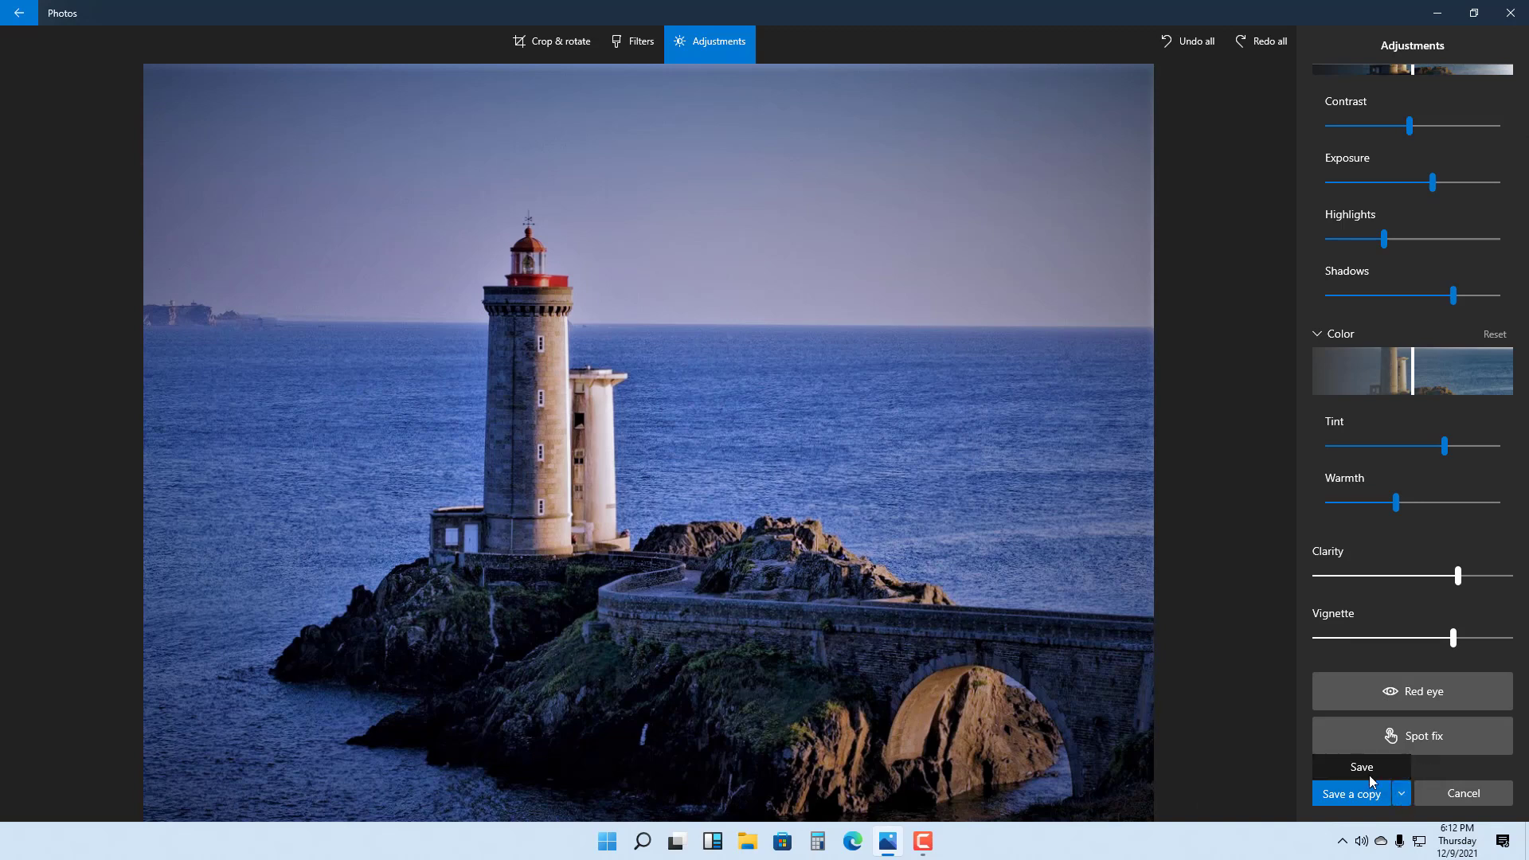
click(1374, 774)
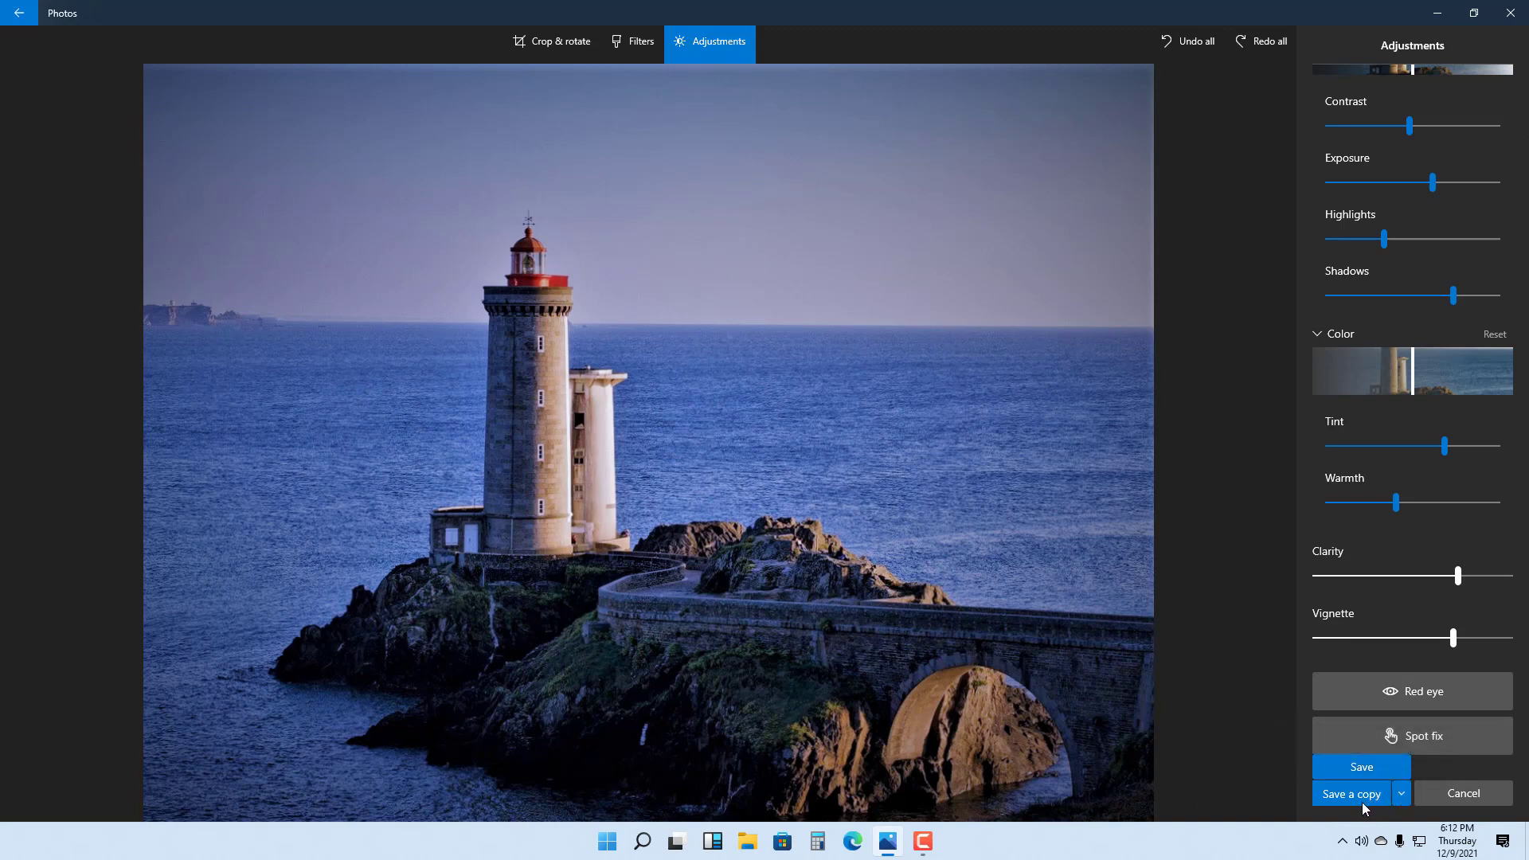
click(1349, 798)
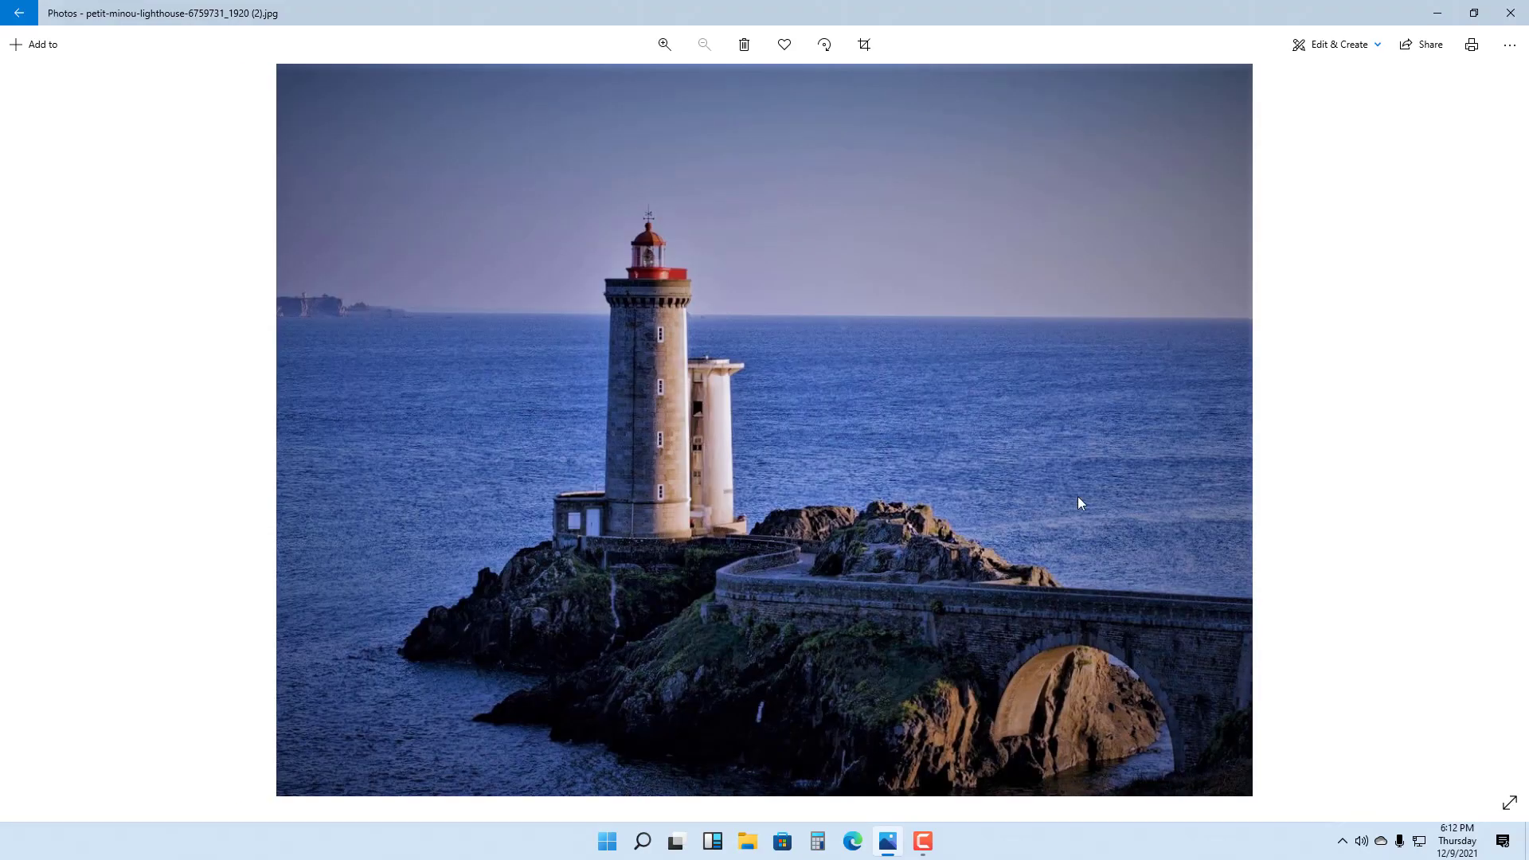
click(21, 12)
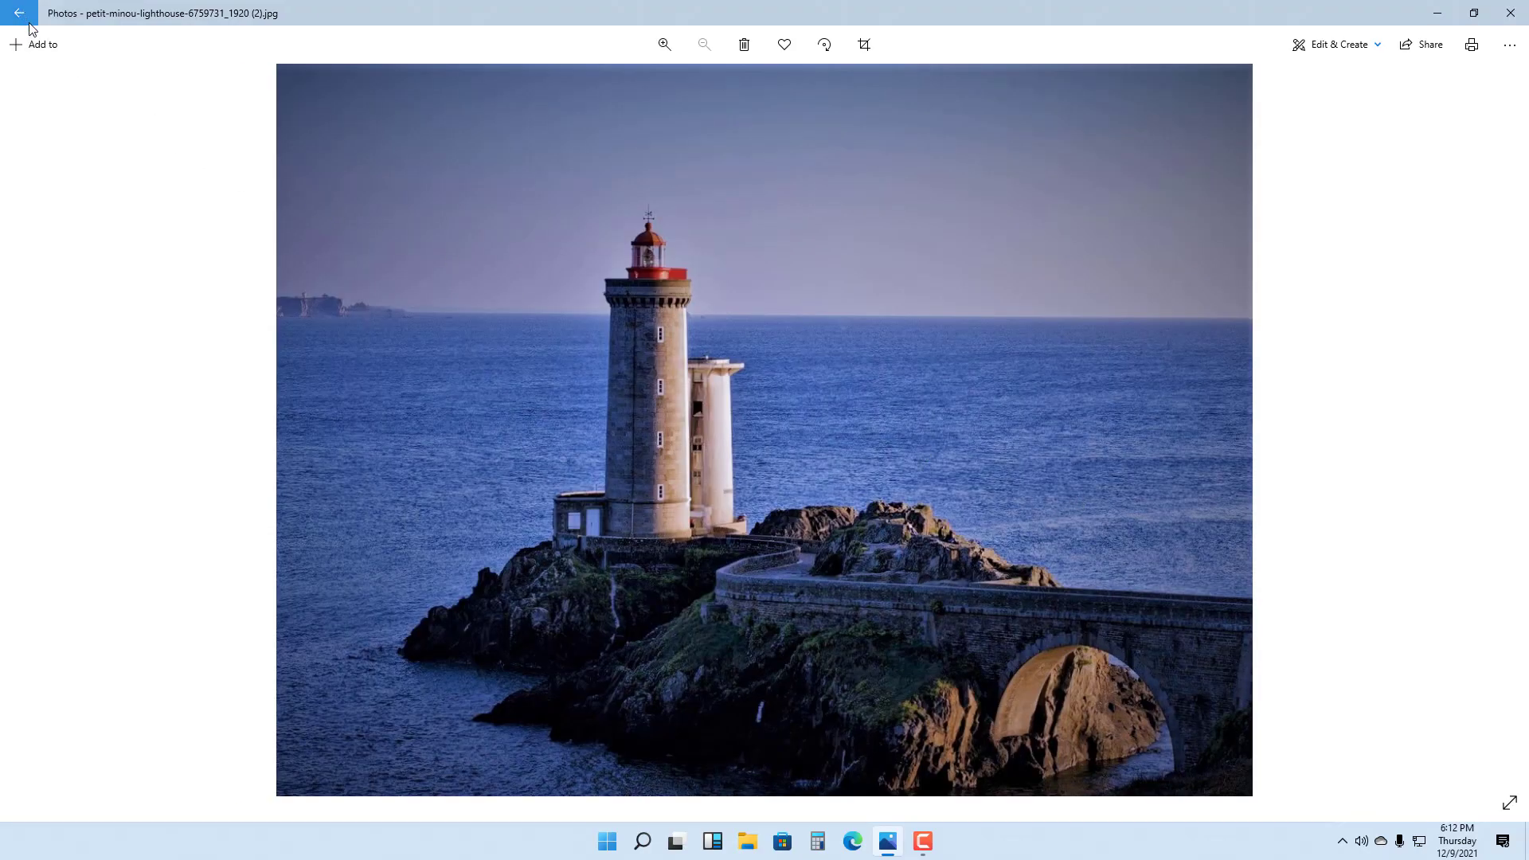